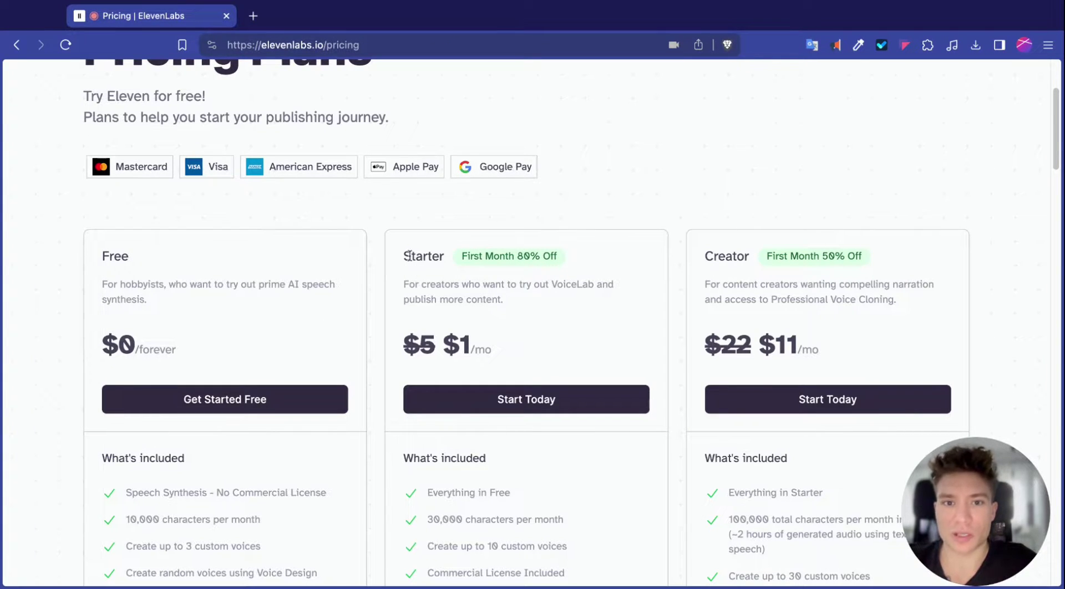
Review the Starter plan's first-month discount, price and included features on the ElevenLabs pricing page.
drag(411, 255, 478, 256)
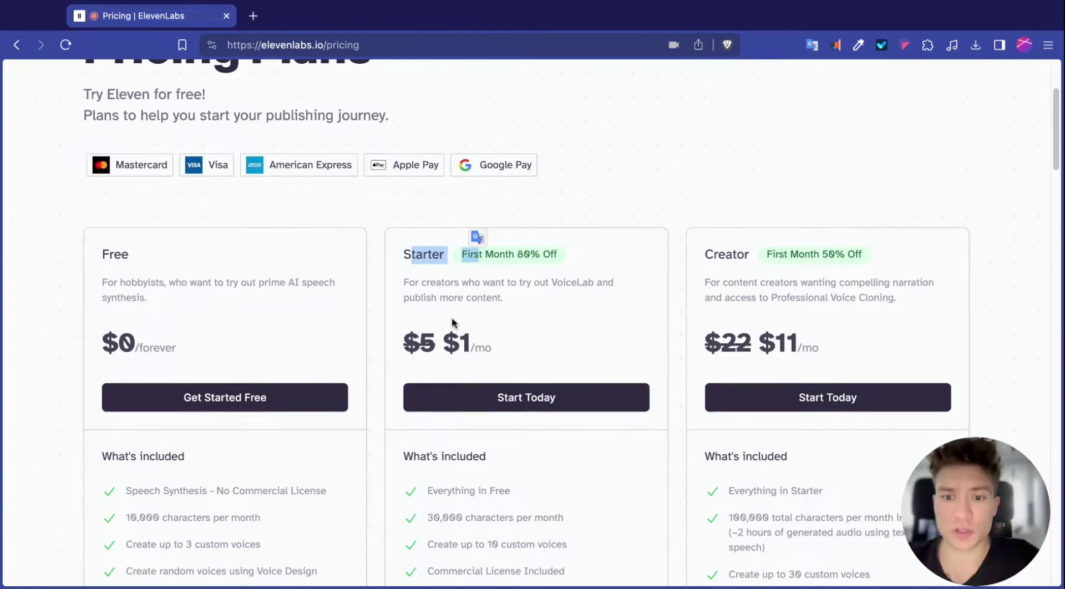
scroll(453, 323, down, 1)
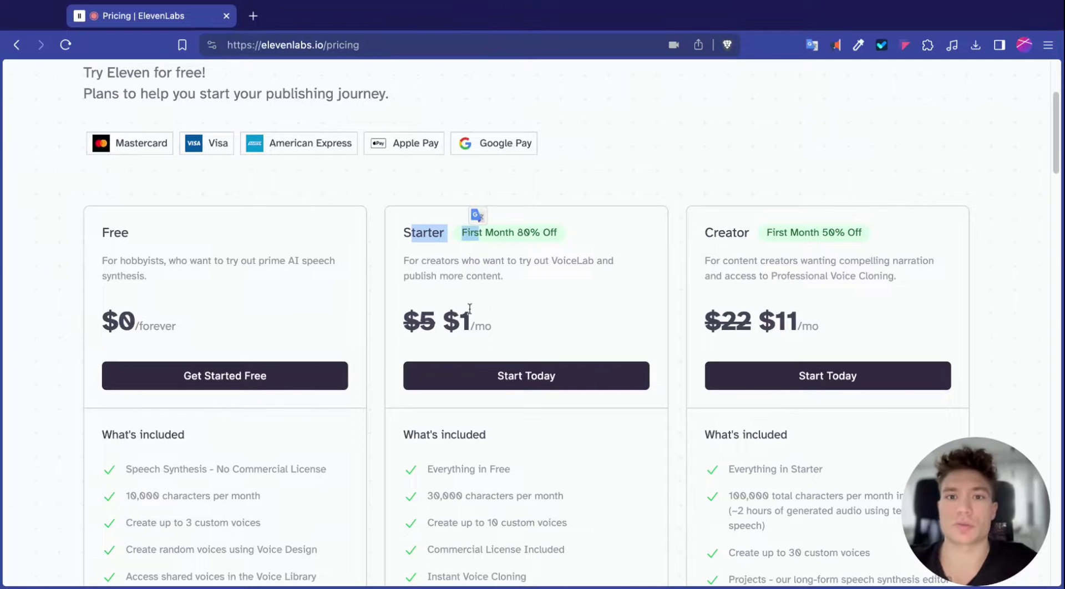
scroll(483, 304, down, 2)
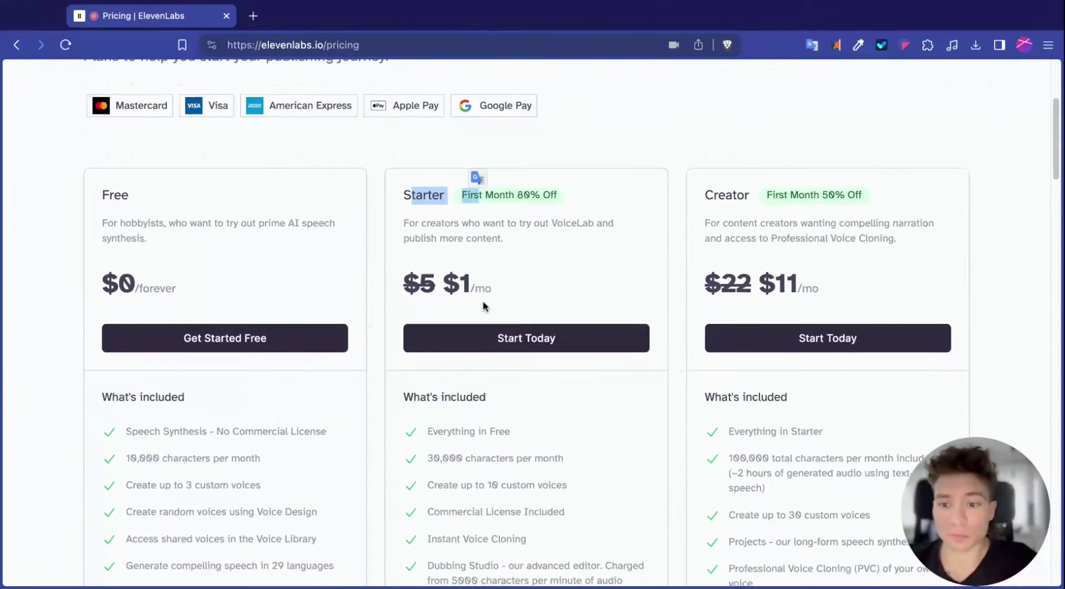
scroll(484, 306, down, 2)
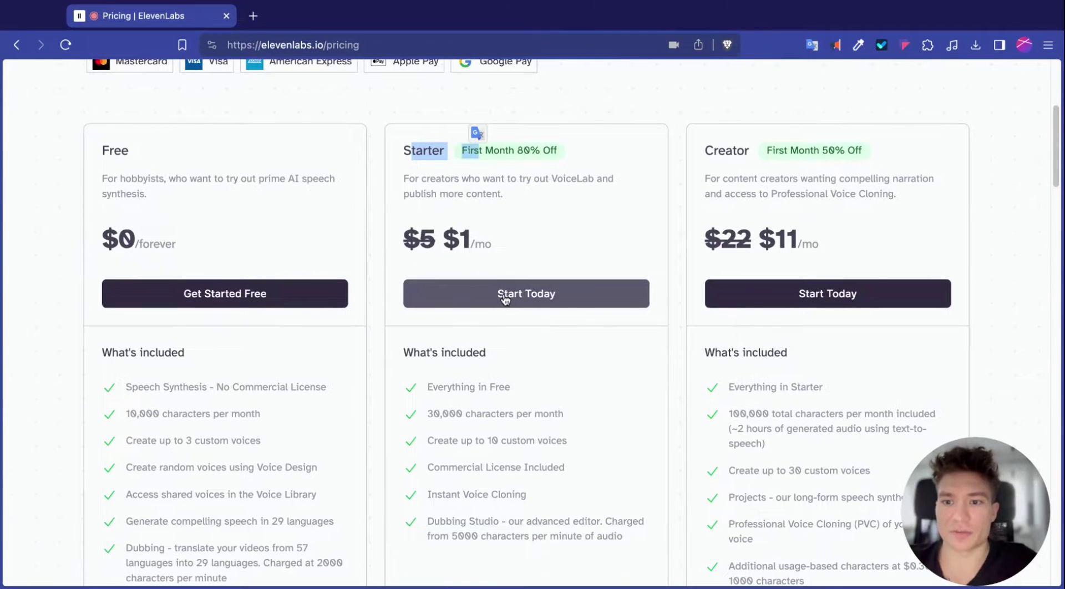
scroll(505, 299, up, 10)
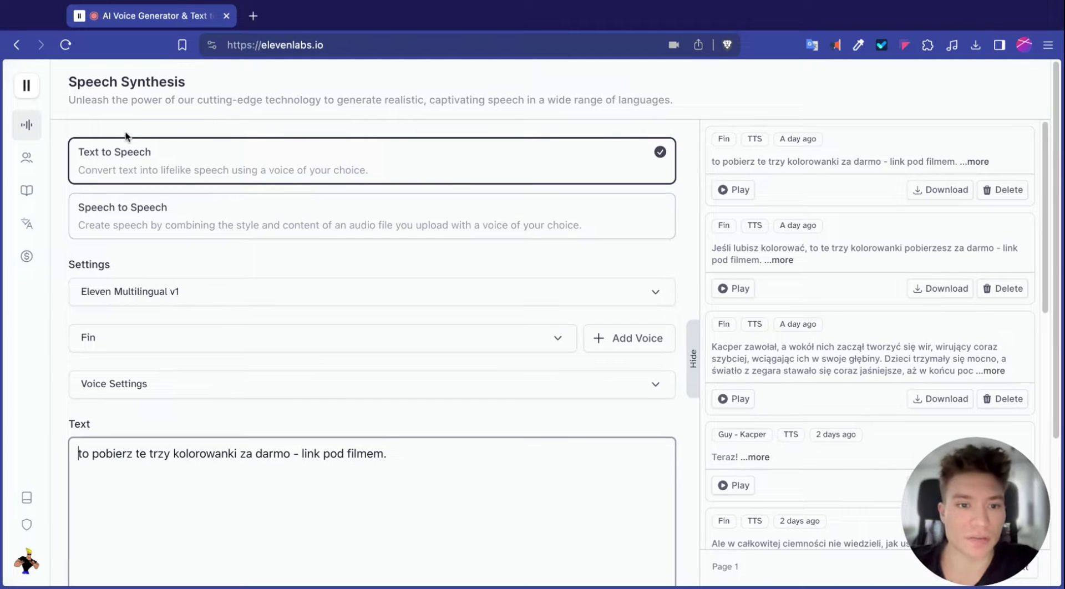
In VoiceLab, start adding a new voice using Instant Voice Cloning.
mouse_move(37, 130)
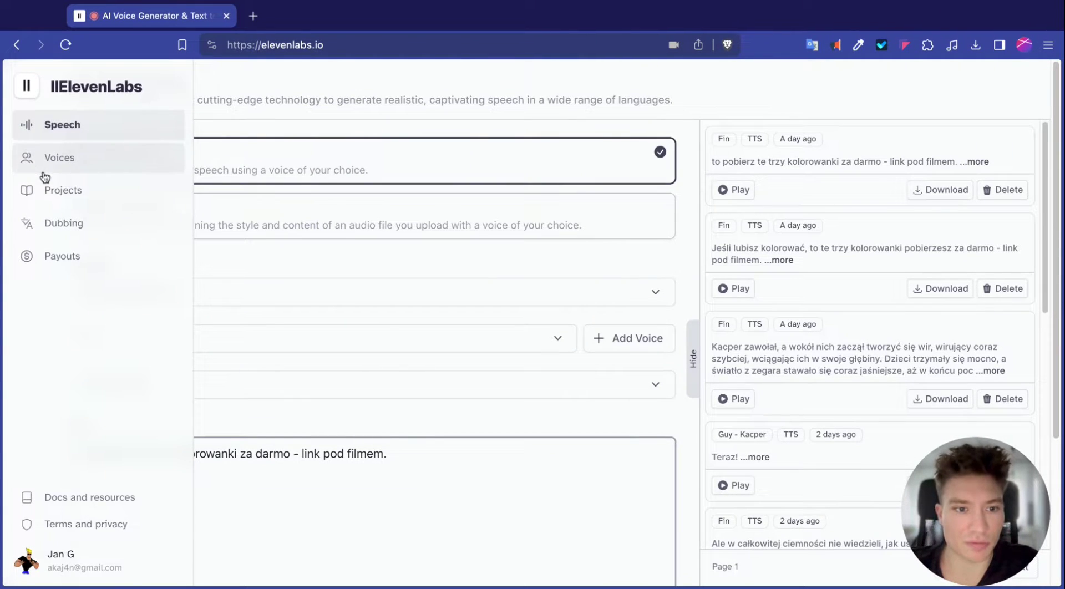
click(37, 159)
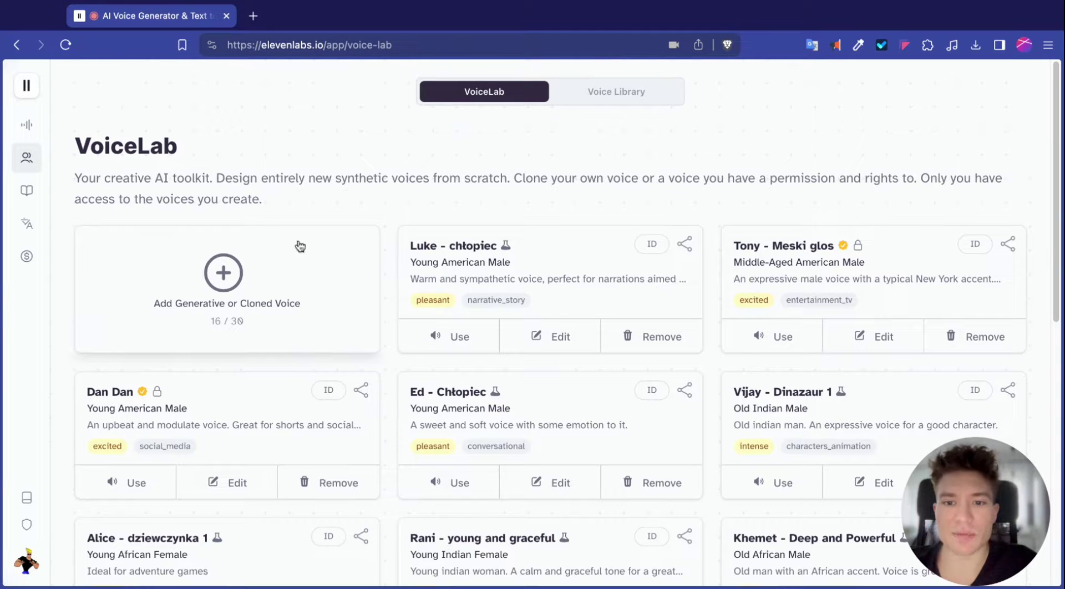
click(212, 267)
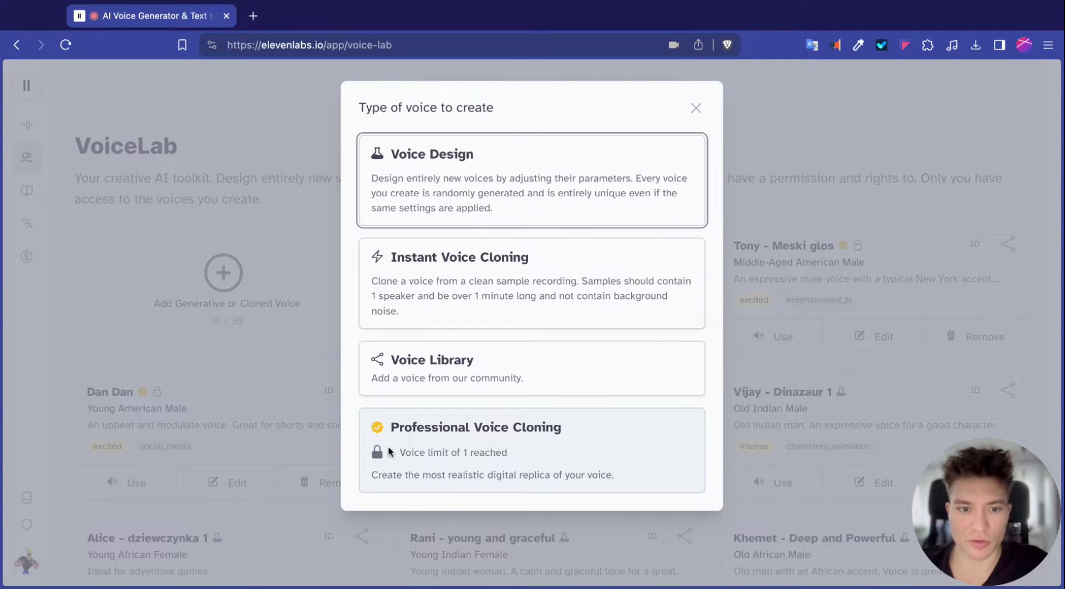
click(464, 272)
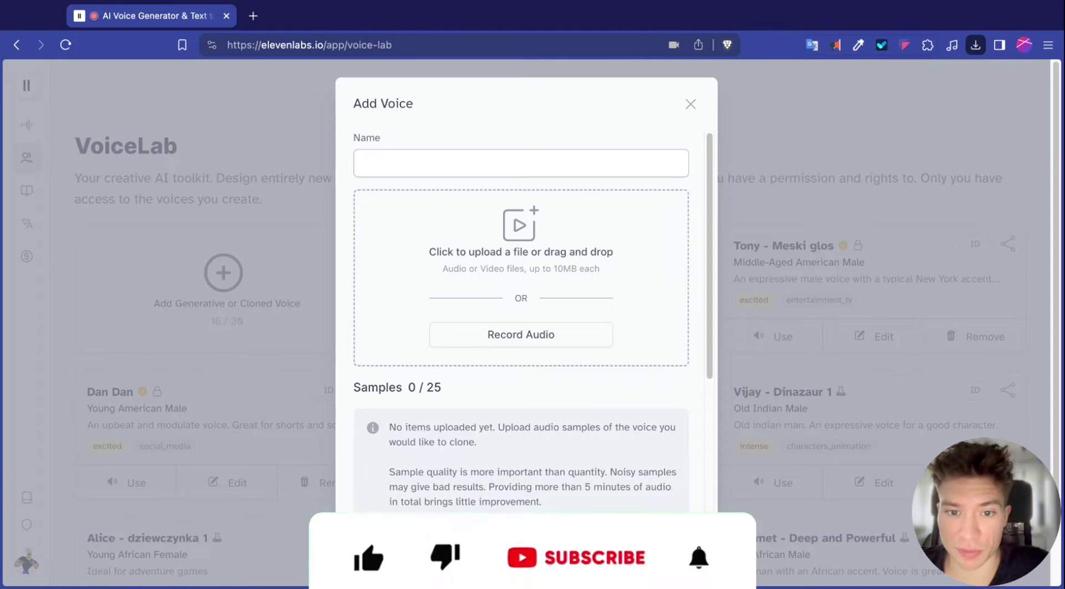
Upload andrzej-duda-probka.mp3 as the voice sample and name the voice "Andrzej Duda - prezydent".
drag(943, 89, 483, 252)
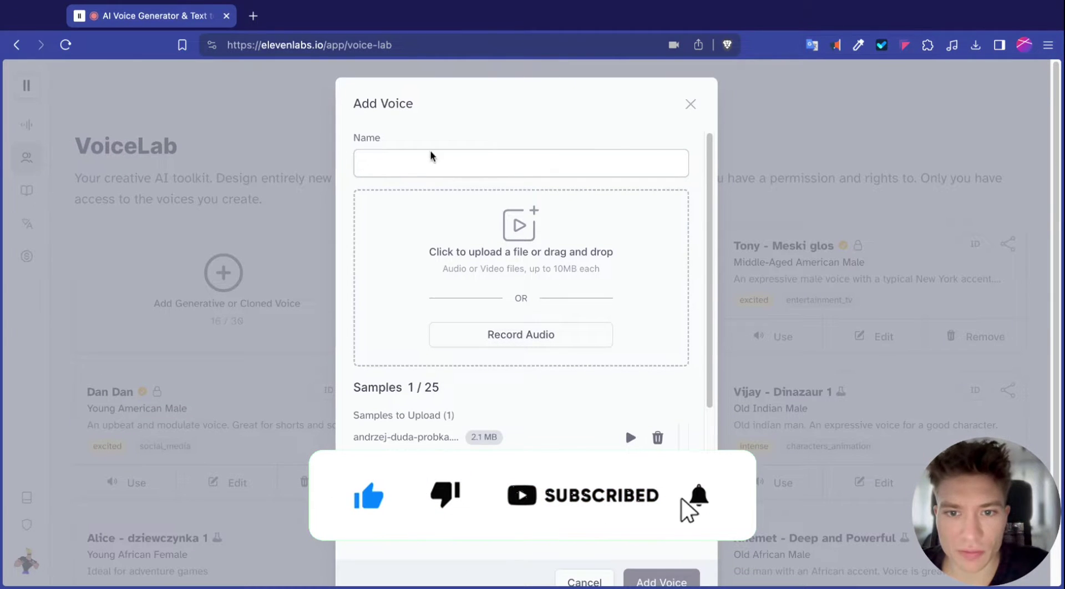
click(446, 164)
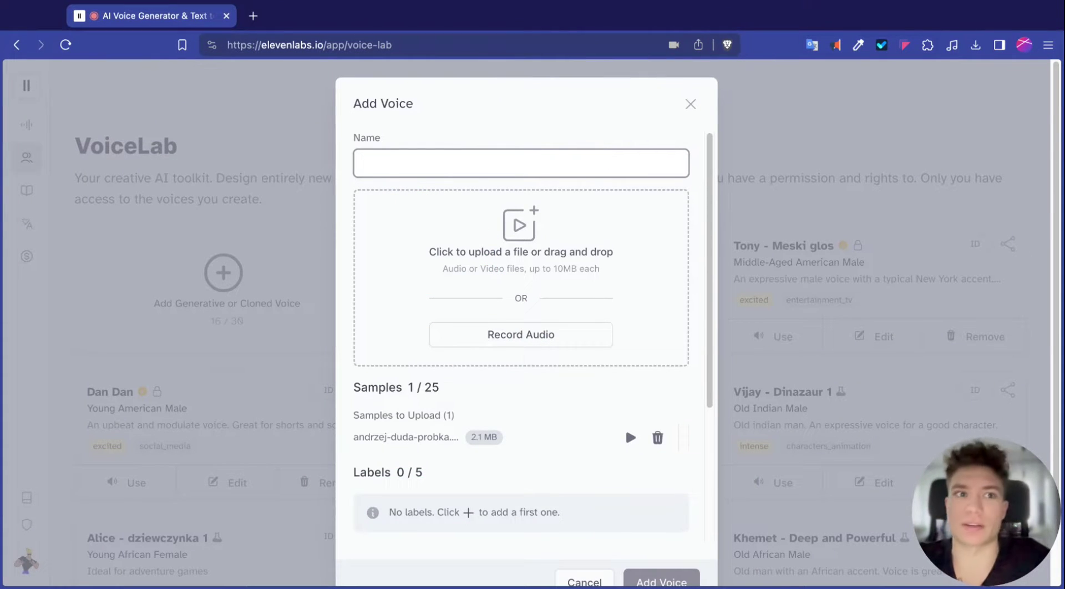
text(An)
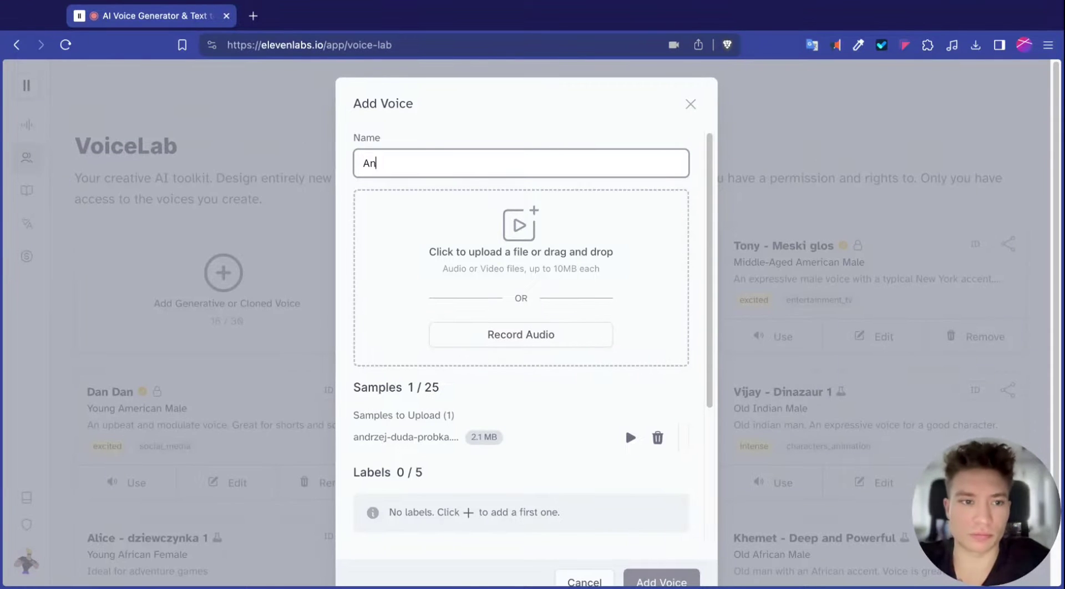
text(drzej Duda - przykład)
Play the uploaded sample and add a voice label with the key "Prezydent" and the value "Andrzej Duda".
click(631, 438)
scroll(577, 377, down, 2)
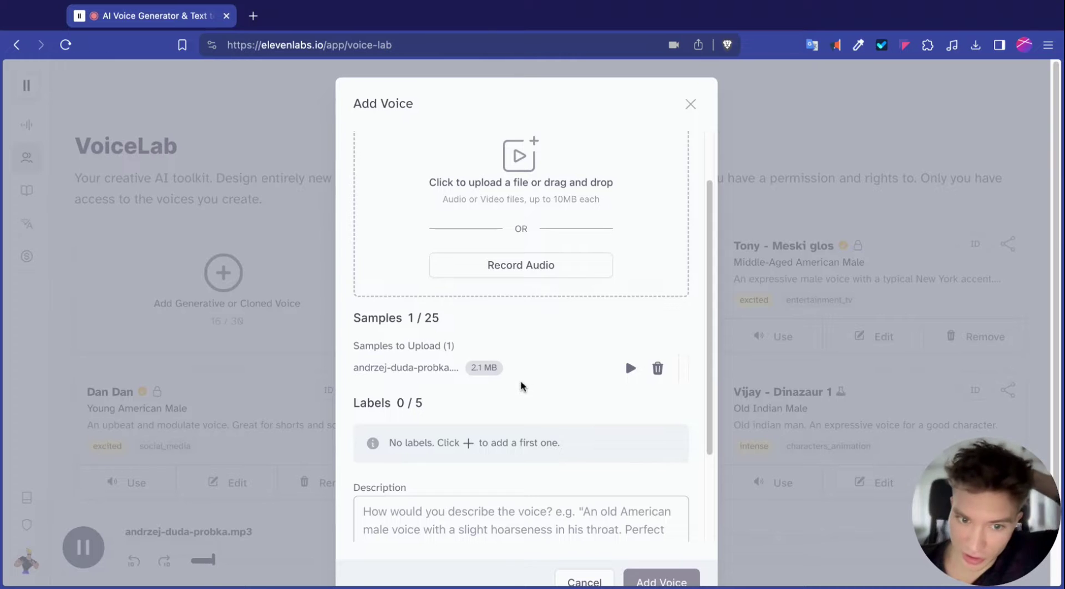
scroll(494, 369, down, 1)
scroll(480, 365, down, 1)
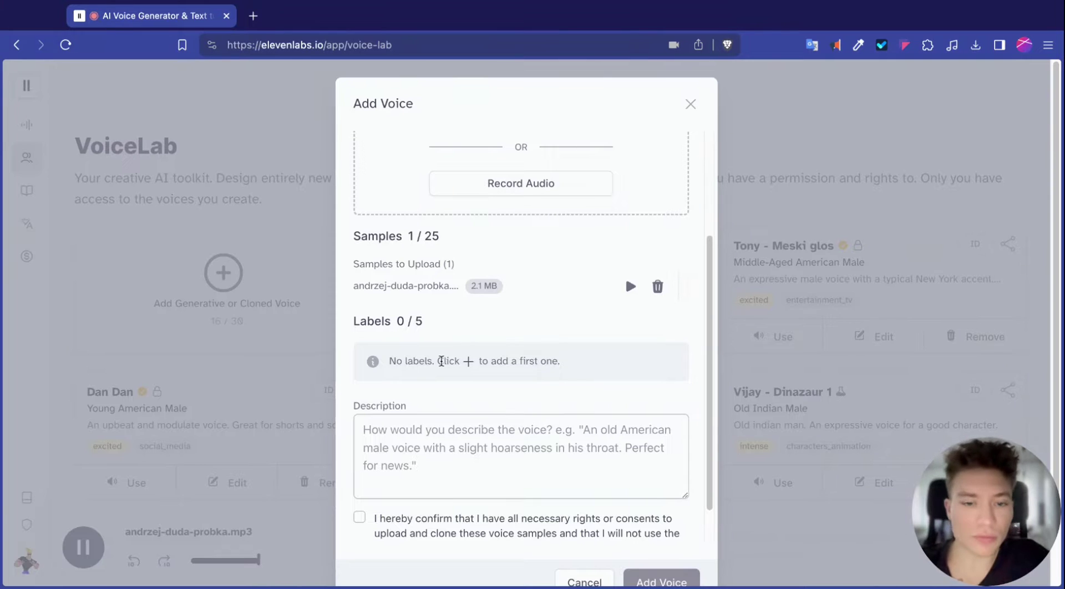
click(468, 361)
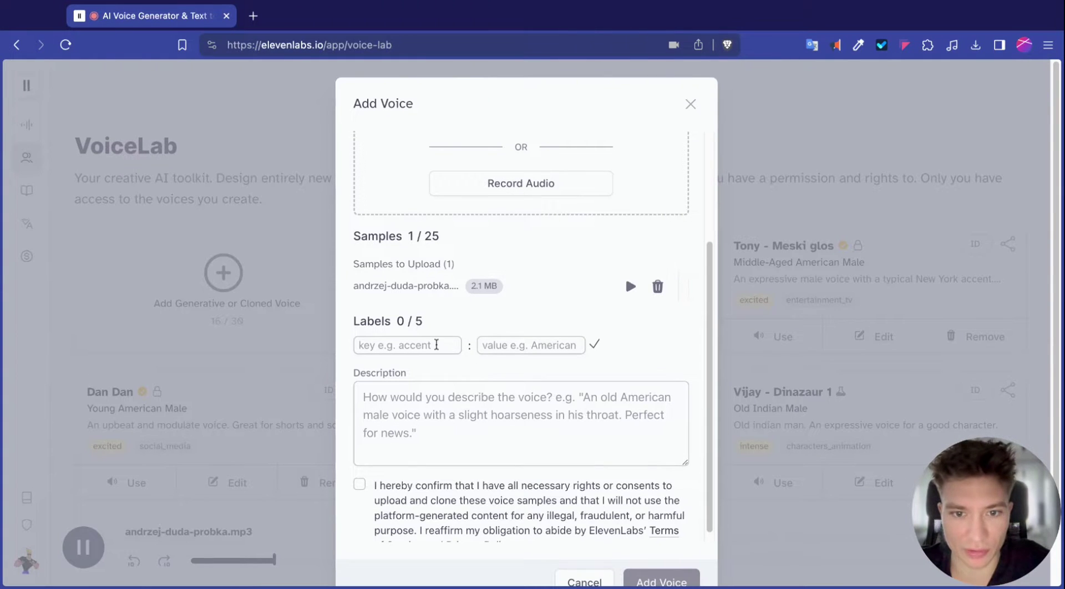
click(420, 345)
text(Prezydent)
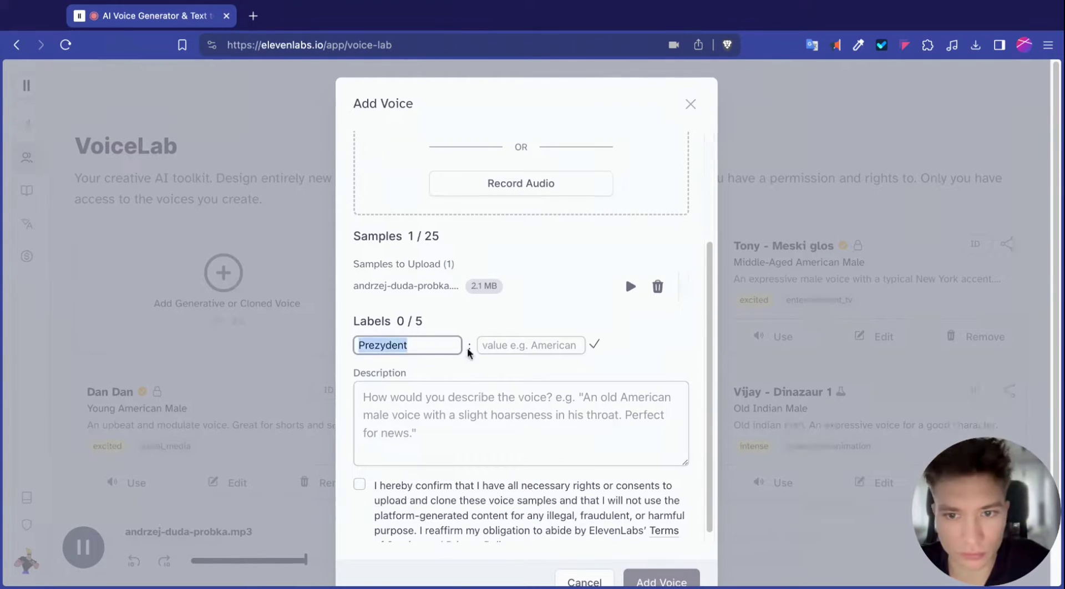
key(Tab)
text(Andrzej Duda)
click(594, 345)
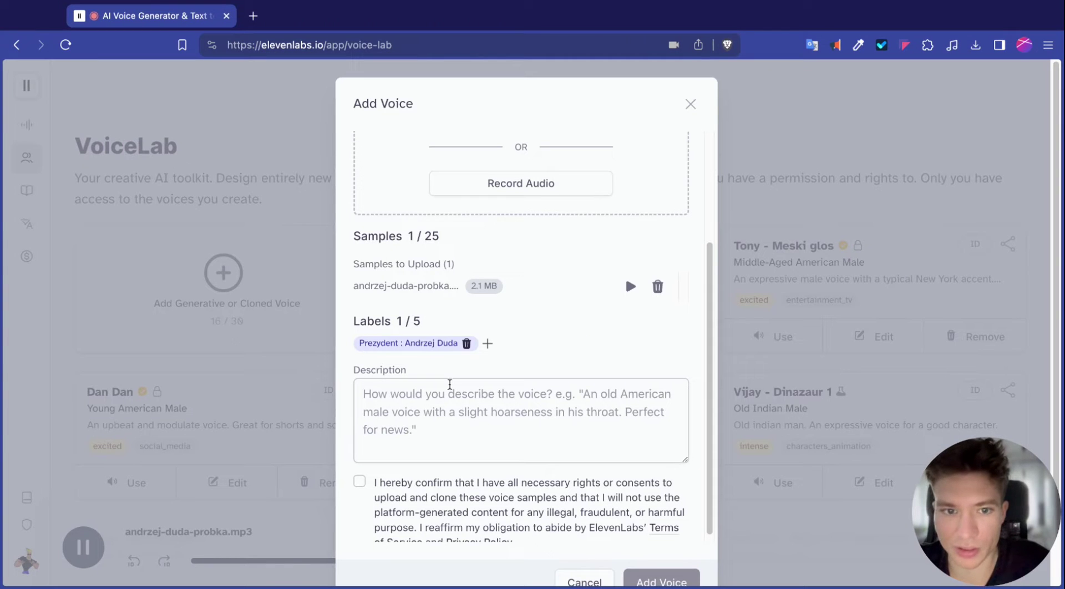
Confirm the rights and consent statement to add the cloned voice, and pause the sample's playback.
scroll(456, 368, down, 1)
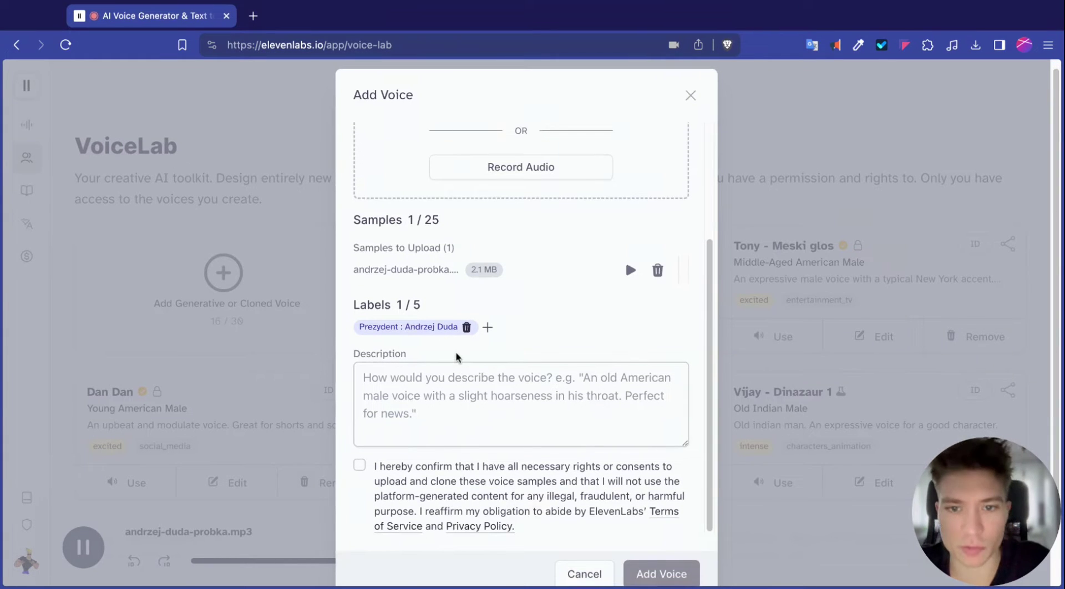
scroll(456, 361, down, 3)
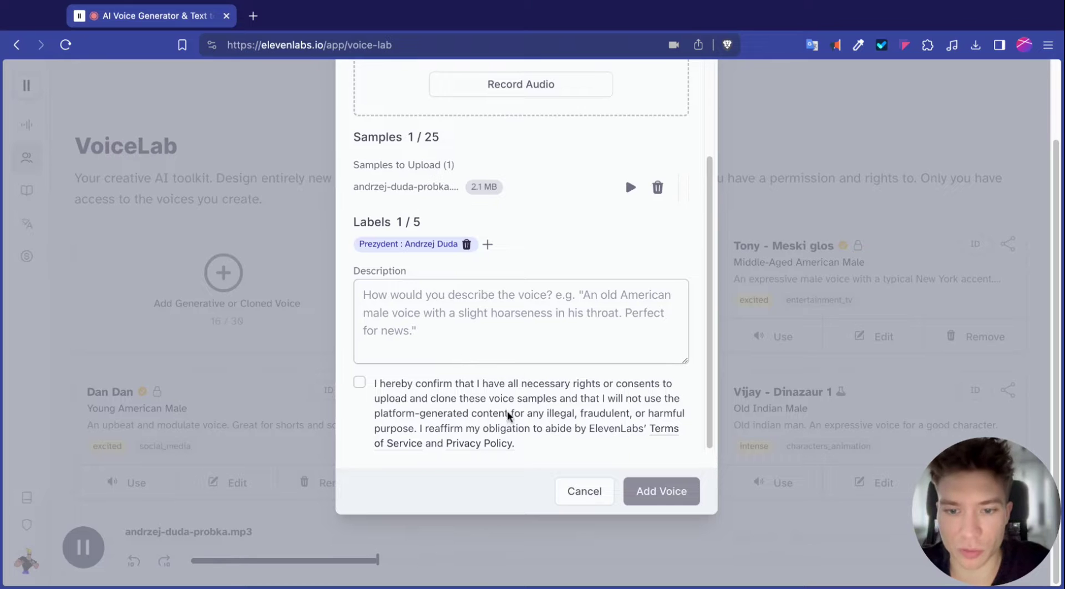
click(359, 383)
key(Return)
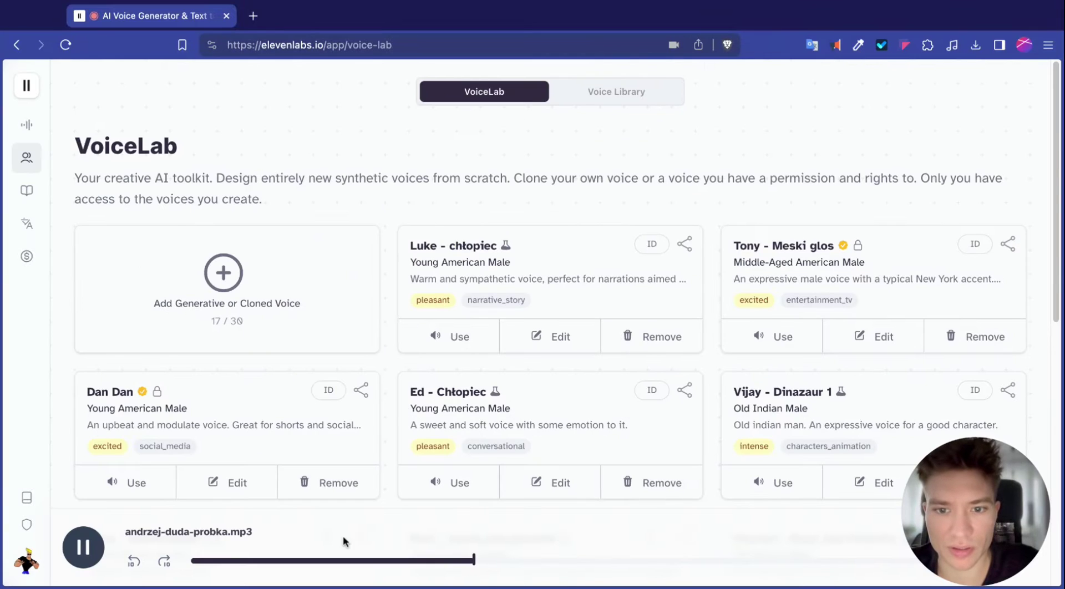
mouse_move(87, 559)
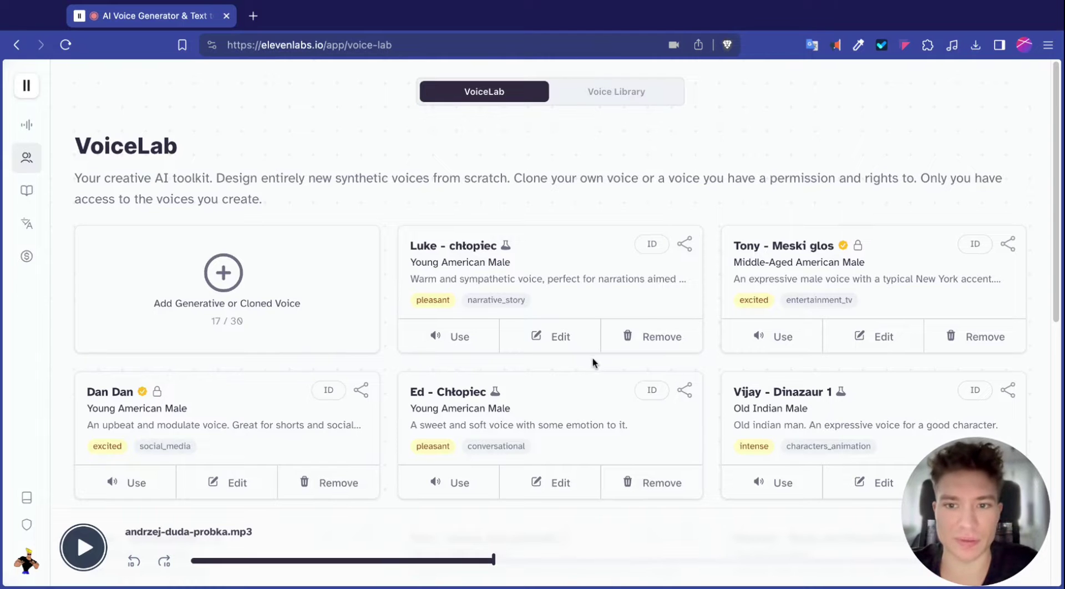
Go to Speech Synthesis and select the cloned voice "Andrzej Duda - prezydent" for Text to Speech.
mouse_move(2, 321)
mouse_move(32, 161)
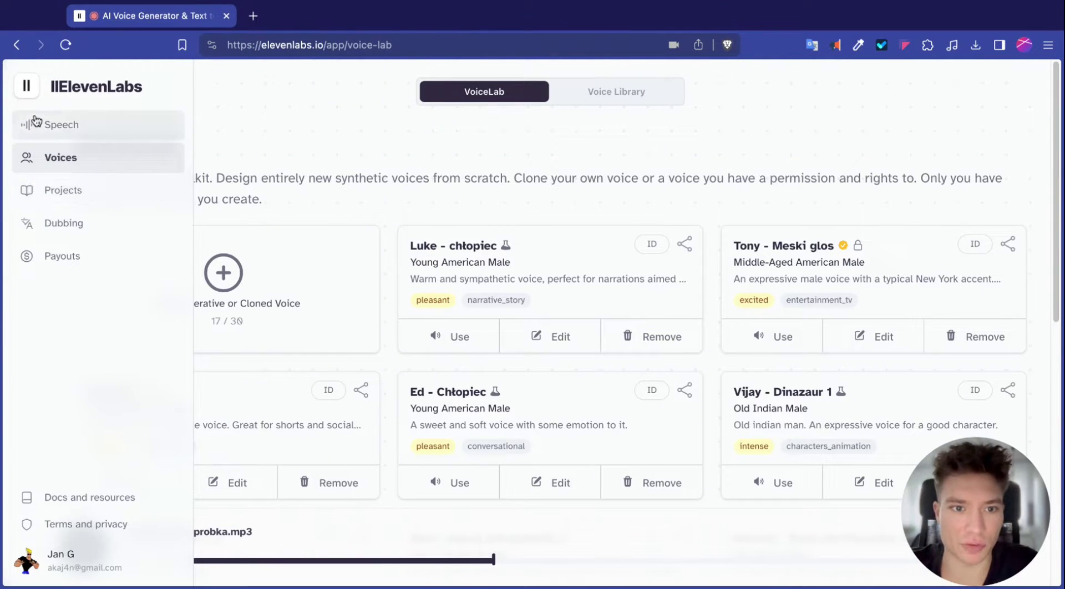
click(30, 128)
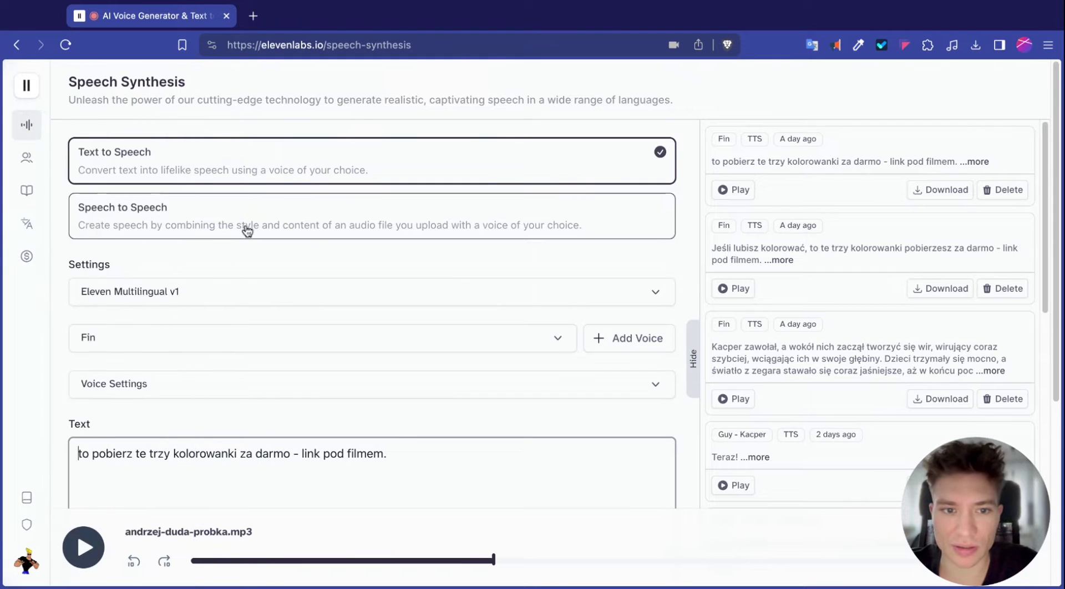
scroll(195, 232, down, 3)
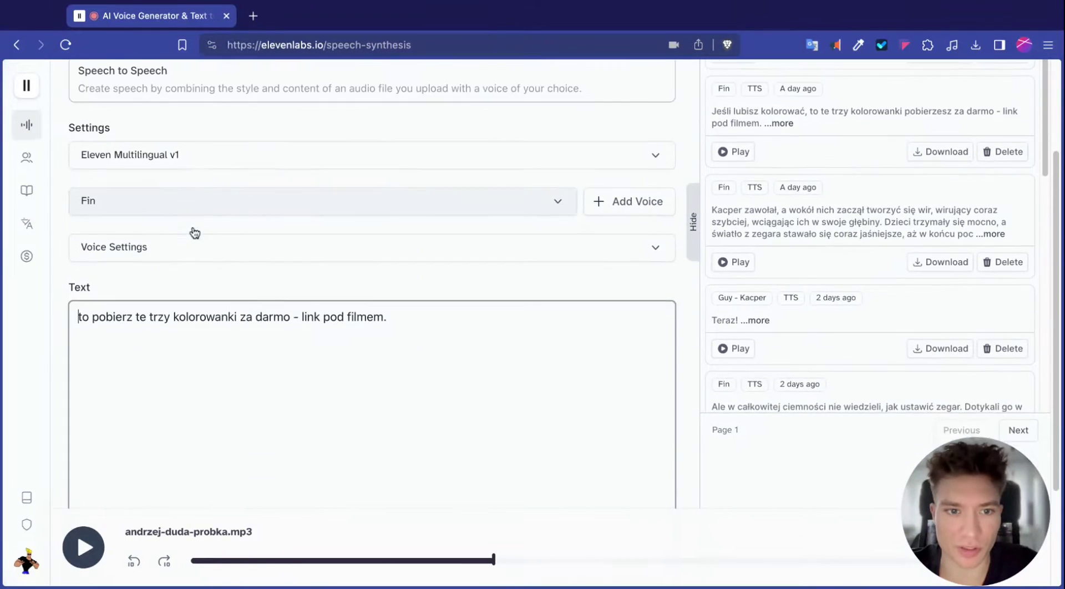
scroll(194, 232, up, 1)
click(114, 231)
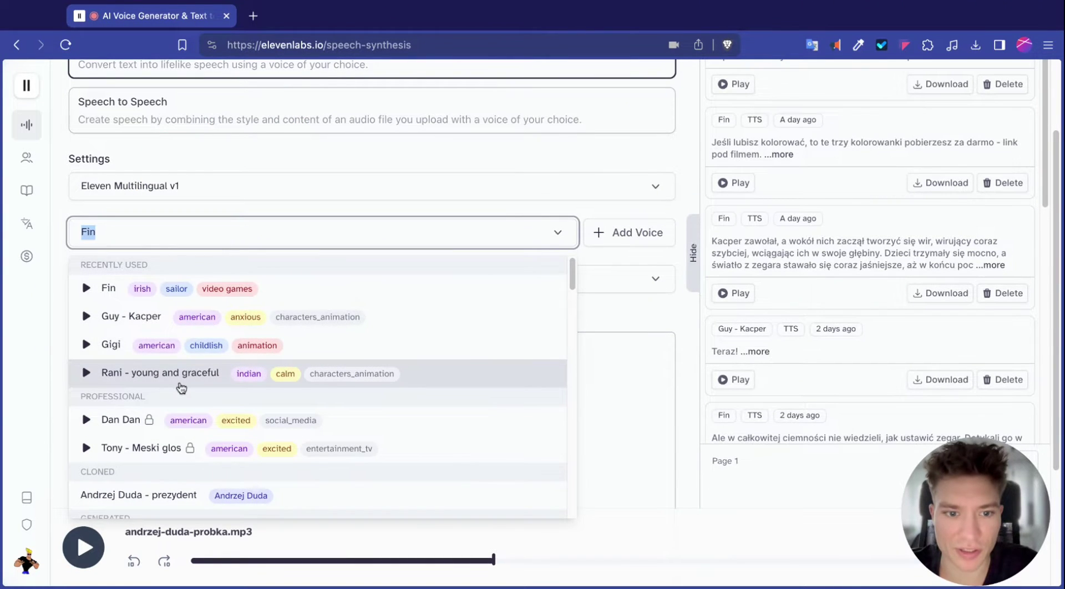
scroll(181, 387, down, 3)
scroll(182, 385, down, 2)
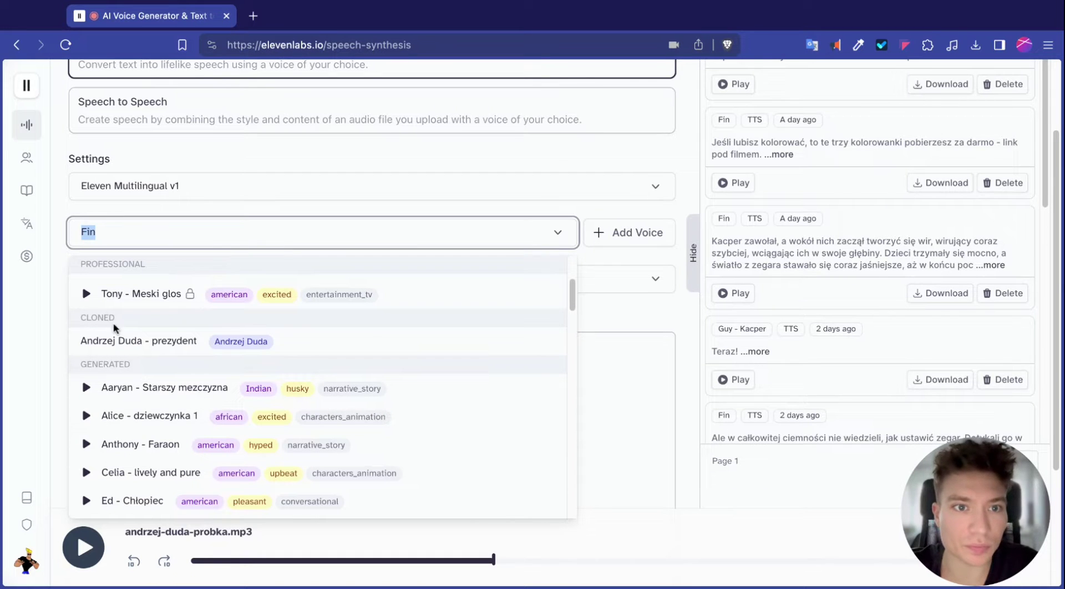
click(118, 345)
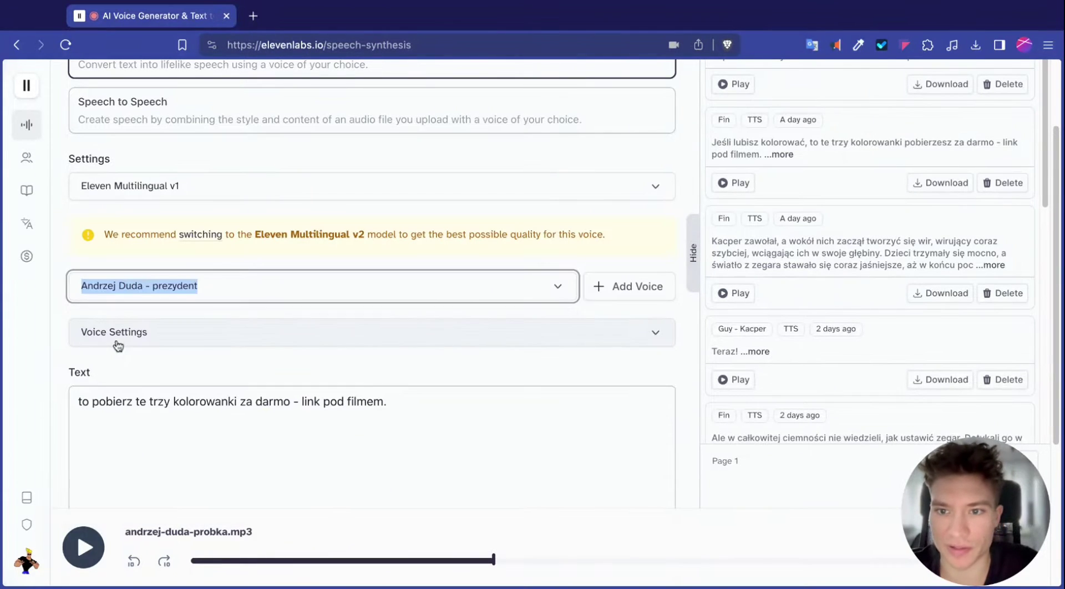
Switch the speech model to the recommended Eleven Multilingual v2.
scroll(150, 280, up, 1)
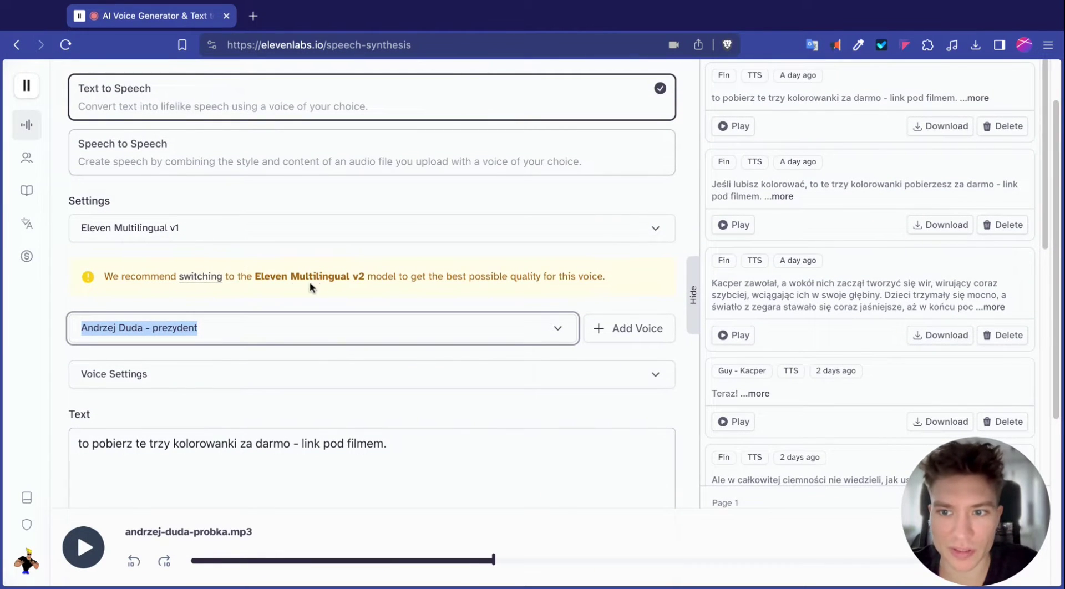
click(211, 277)
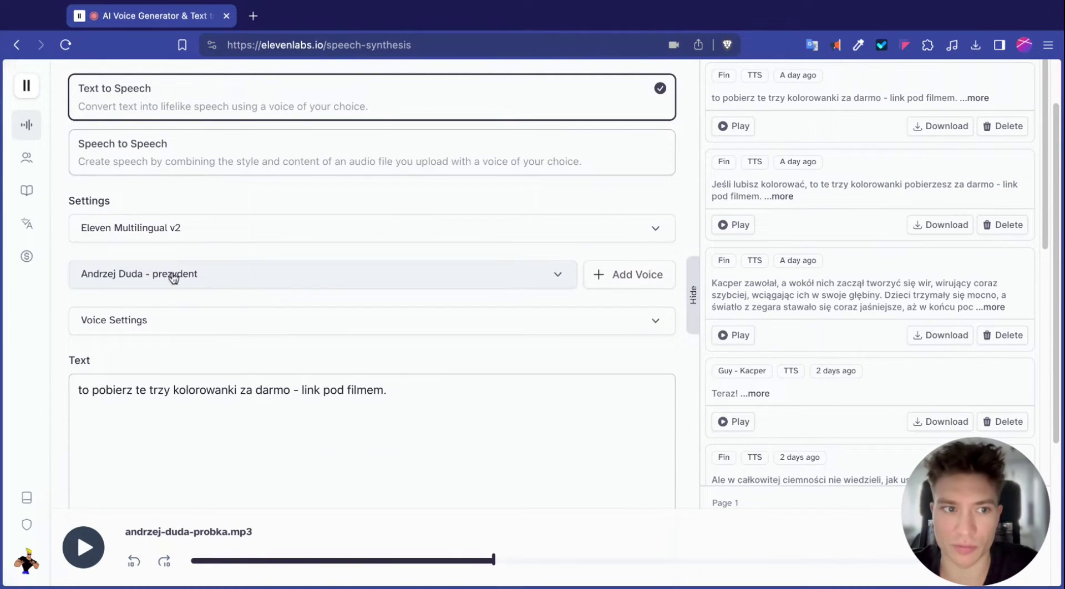
scroll(159, 278, up, 2)
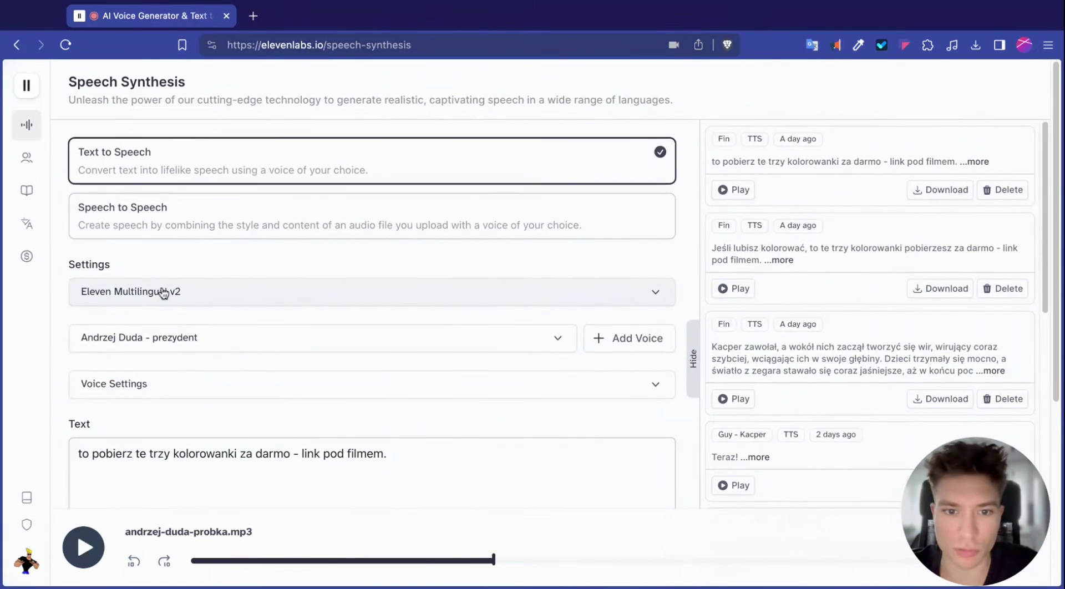
Examine the available speech models and the languages each supports, keep the current model, and return to the speech text.
click(154, 298)
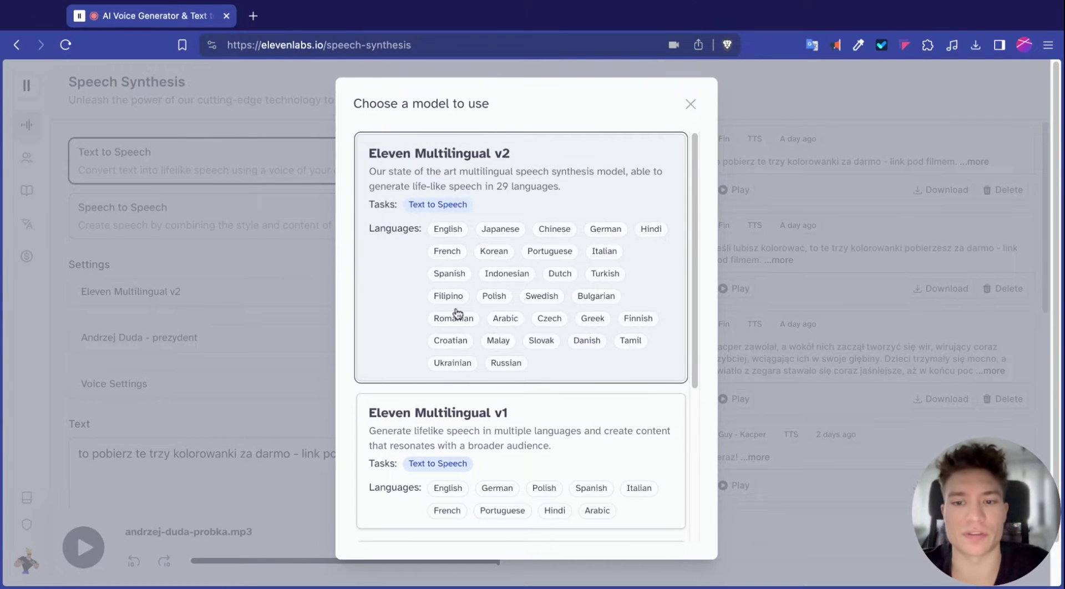
scroll(455, 266, down, 5)
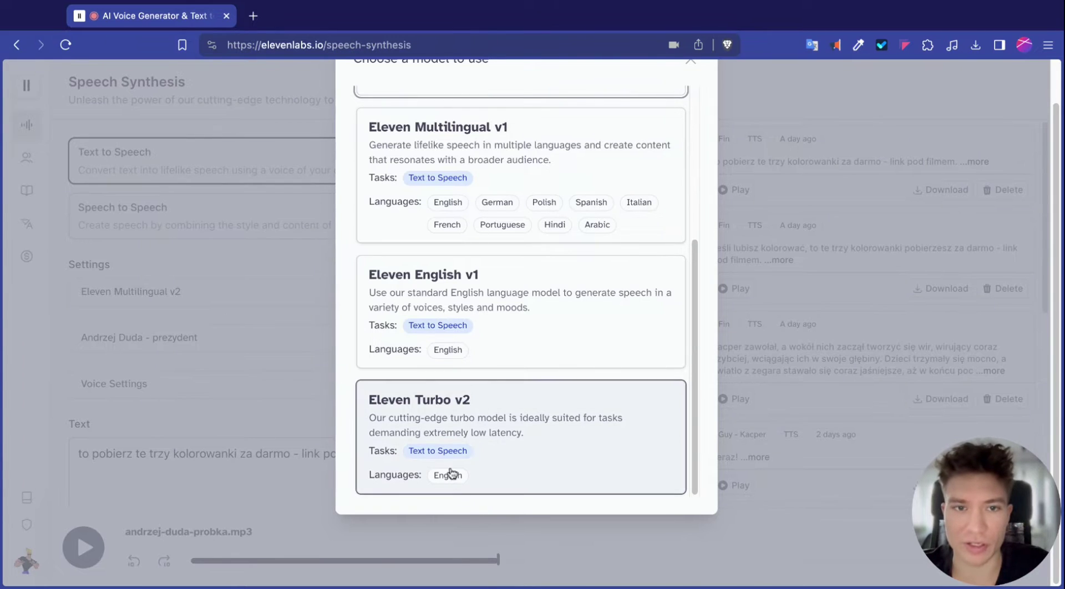
key(Escape)
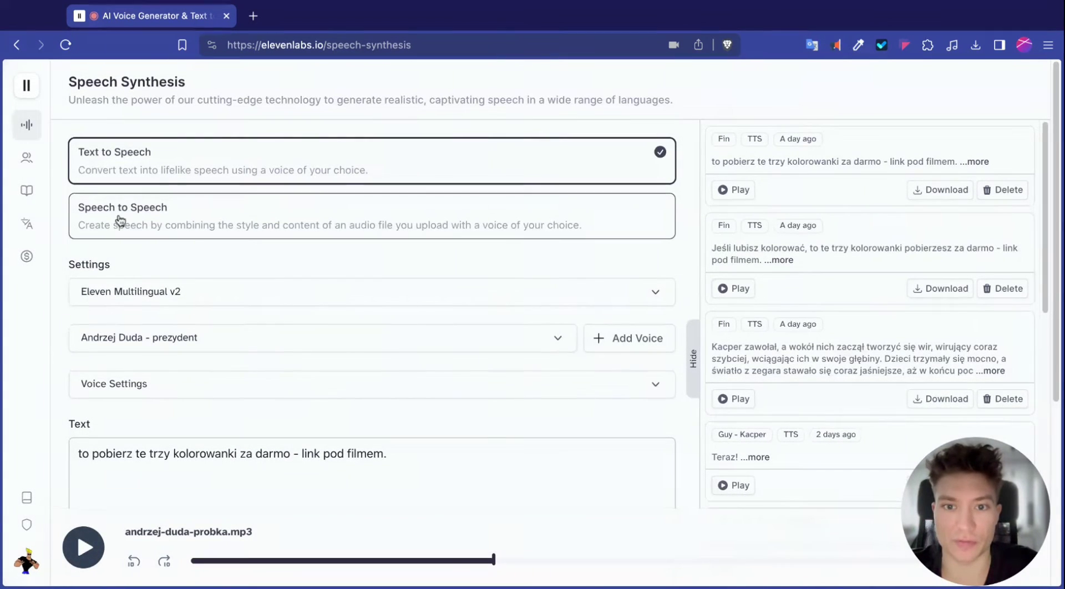
scroll(107, 250, down, 1)
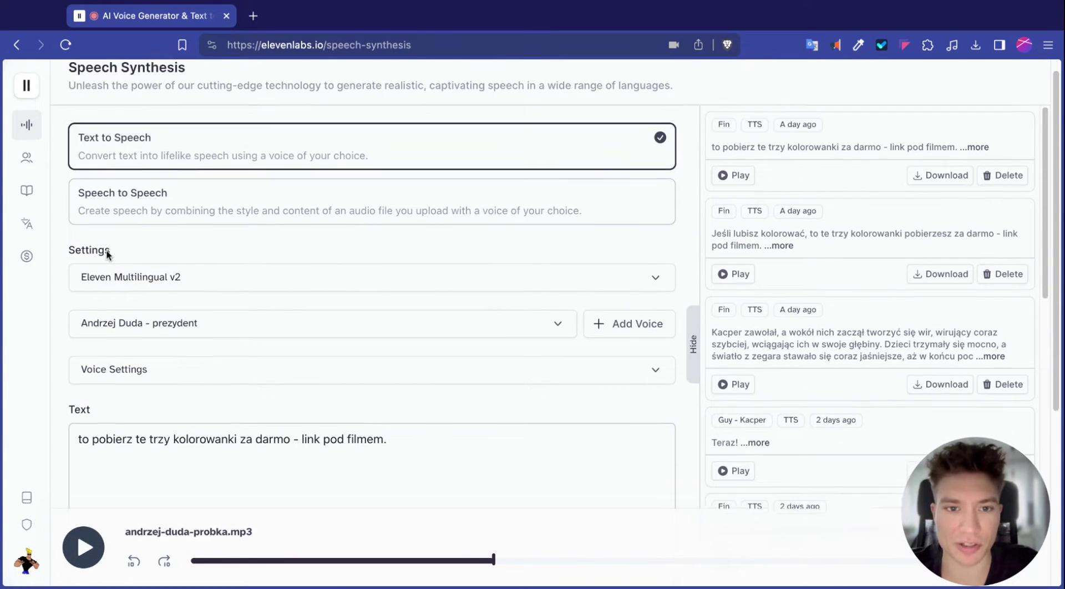
scroll(107, 251, down, 5)
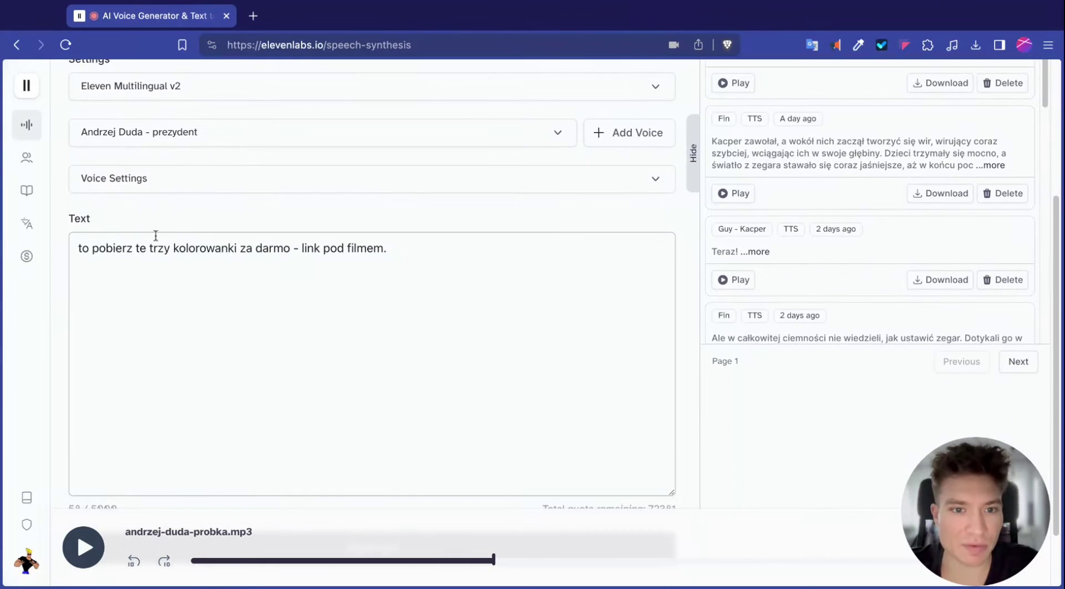
Replace the speech text with "Chcesz dowiedzieć się jak klonować głos? Oglądaj to wideo!" and generate the speech.
double_click(200, 250)
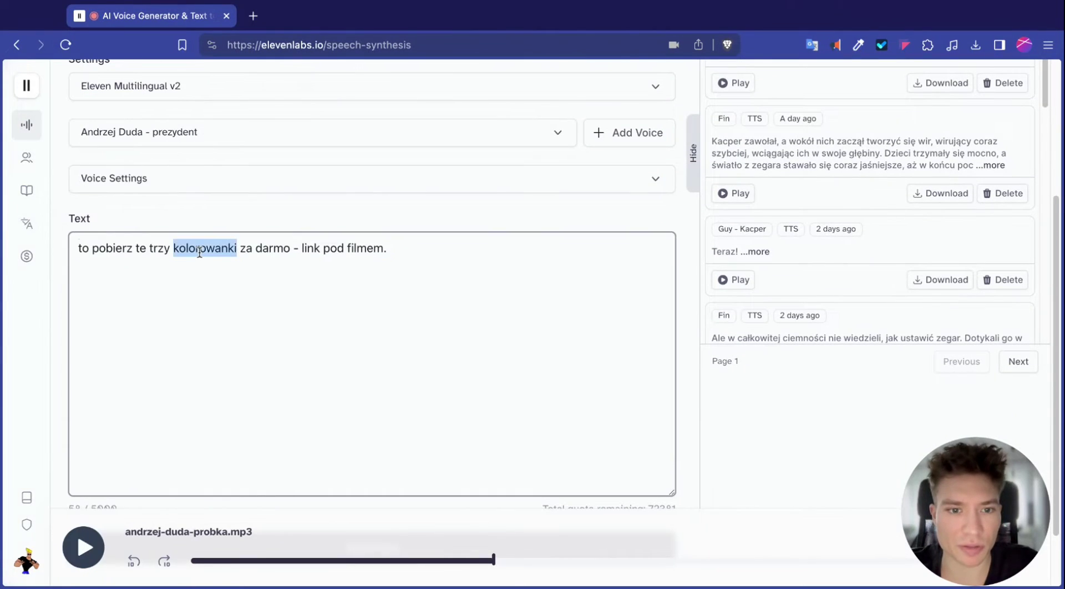
triple_click(200, 251)
key(BackSpace)
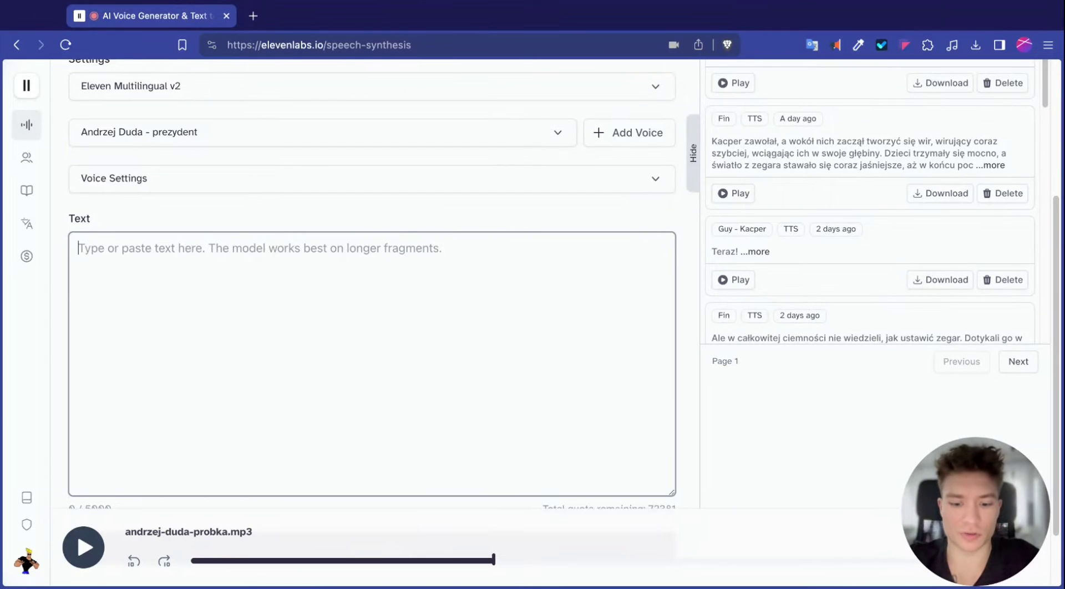
text(Chcesz dowiedzieć się jak klonować głos)
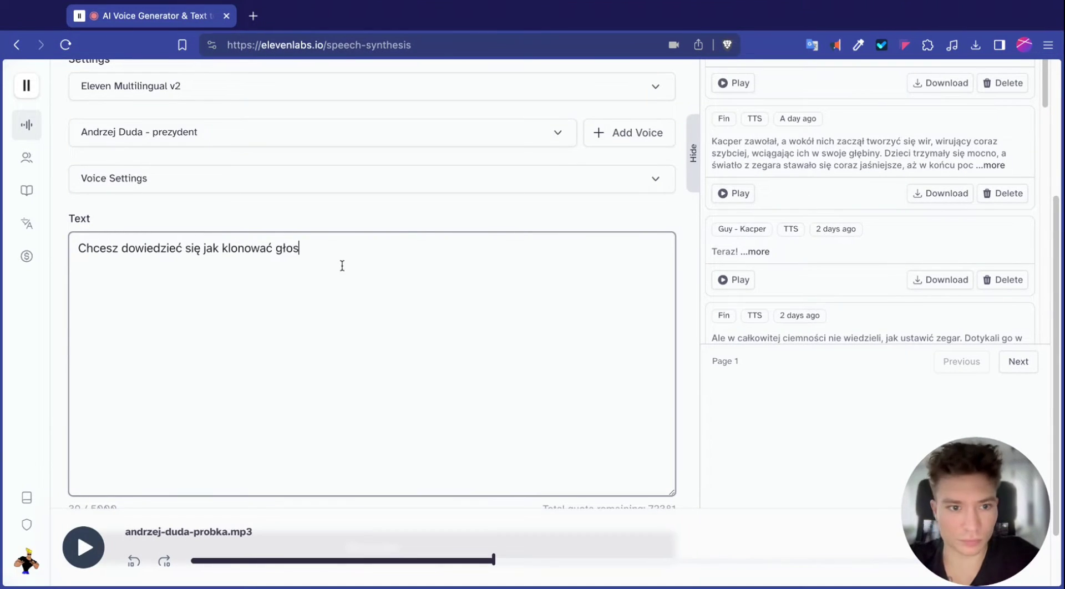
text(? Oglądaj to wideo!)
scroll(323, 458, down, 2)
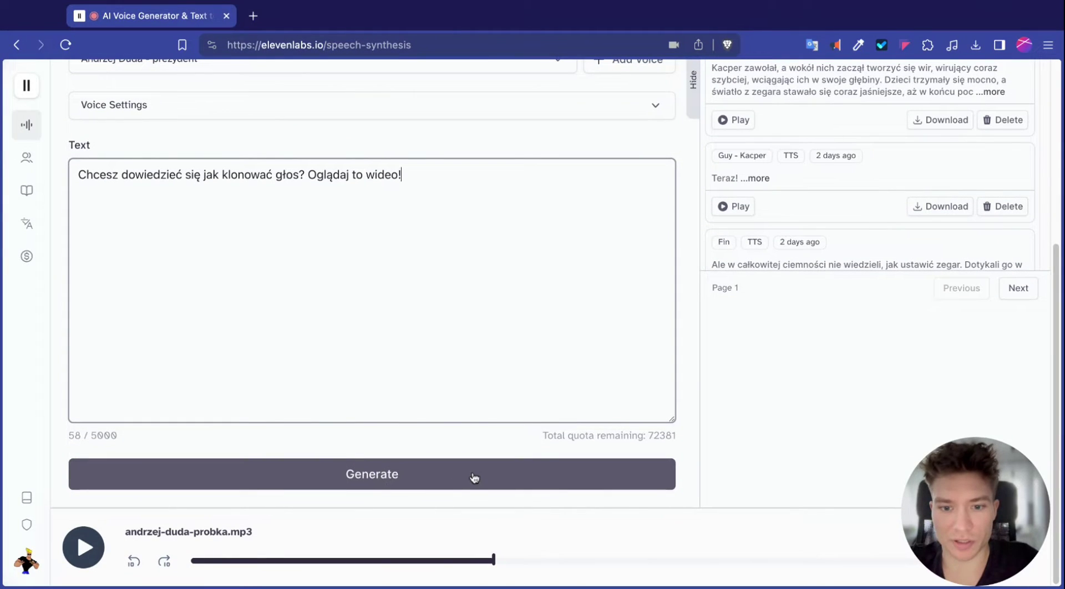
click(451, 478)
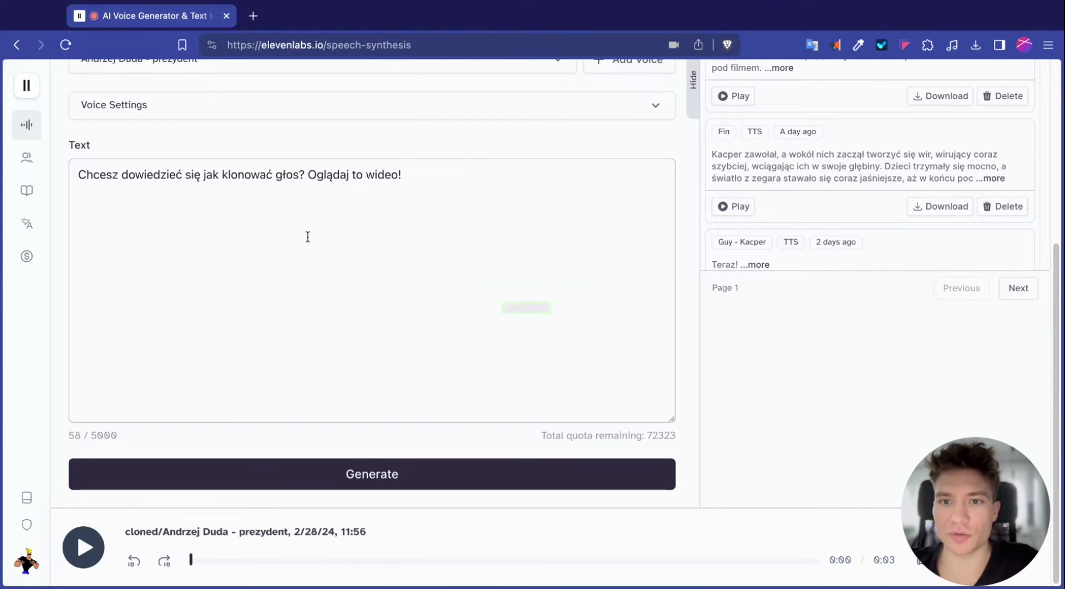
Expand the Voice Settings and examine the Stability, Clarity + Similarity, Style Exaggeration and Speaker Boost options.
scroll(270, 192, up, 2)
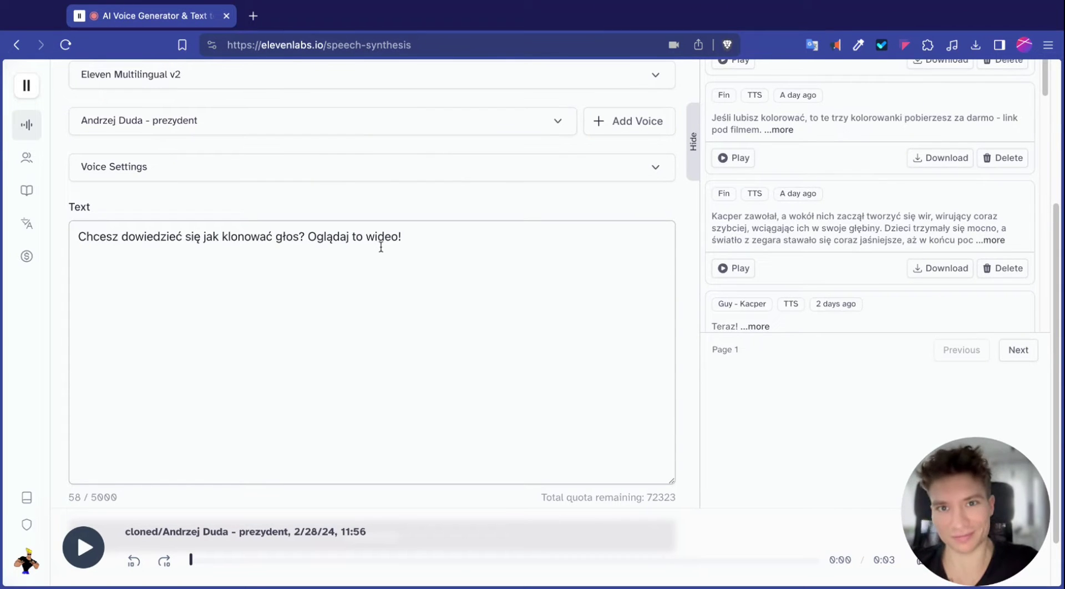
click(308, 235)
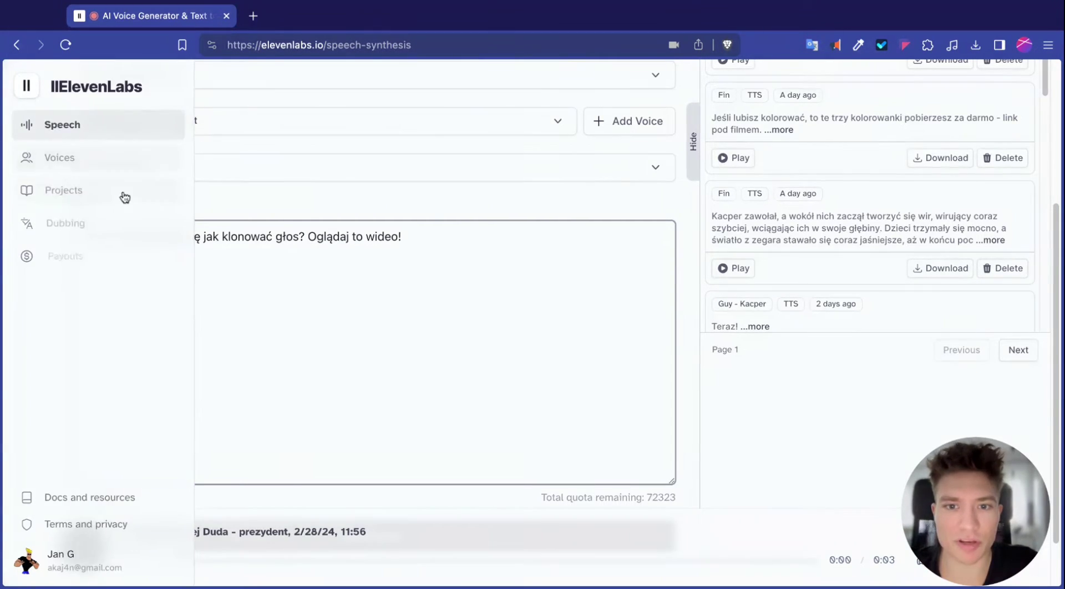
scroll(205, 196, up, 1)
click(155, 192)
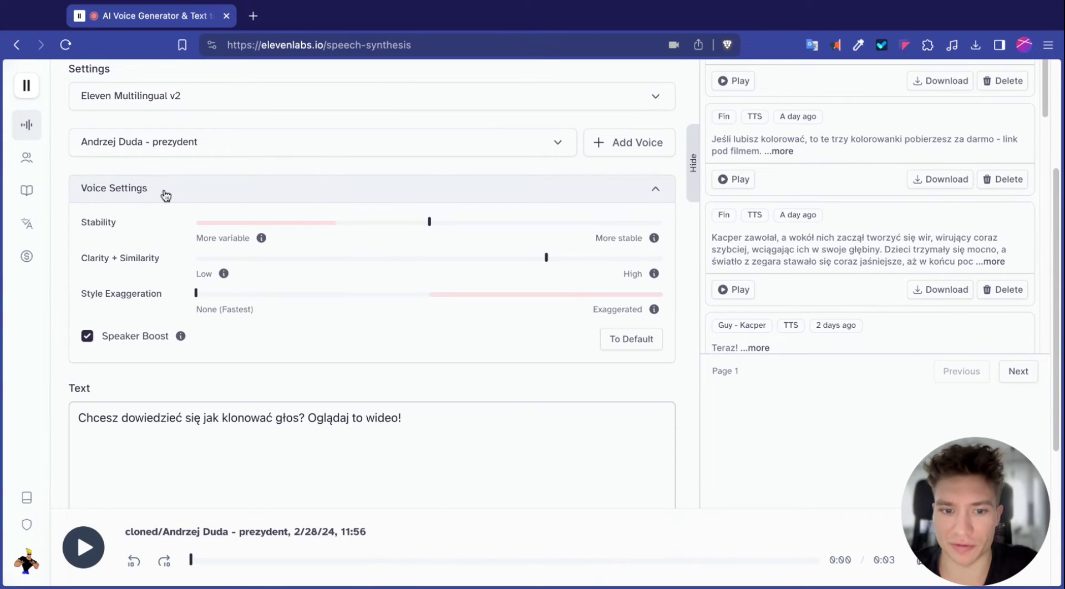
scroll(167, 196, down, 2)
scroll(168, 179, down, 1)
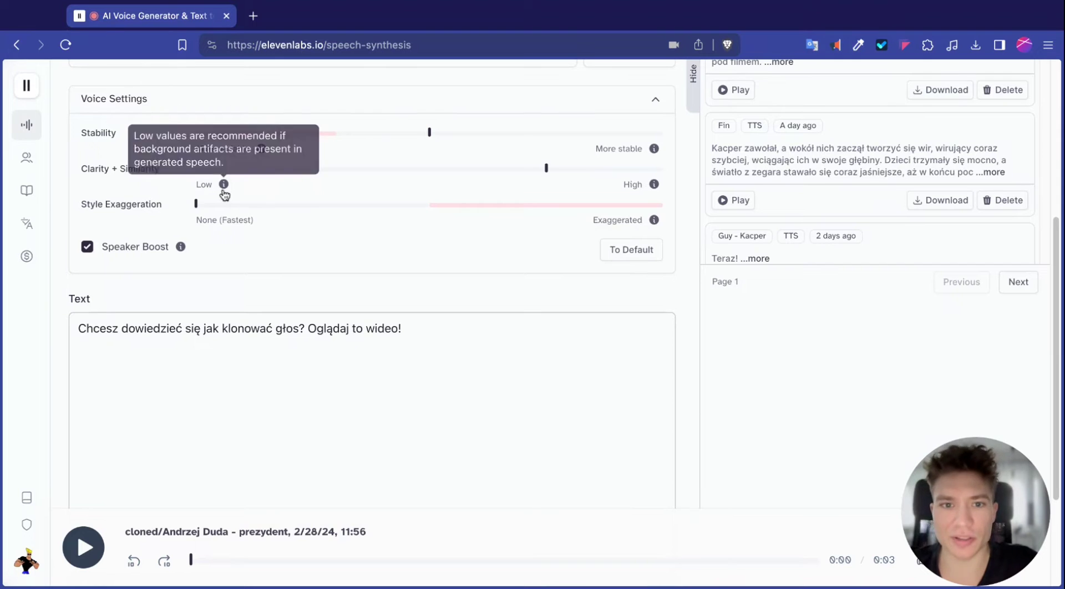
scroll(203, 205, down, 2)
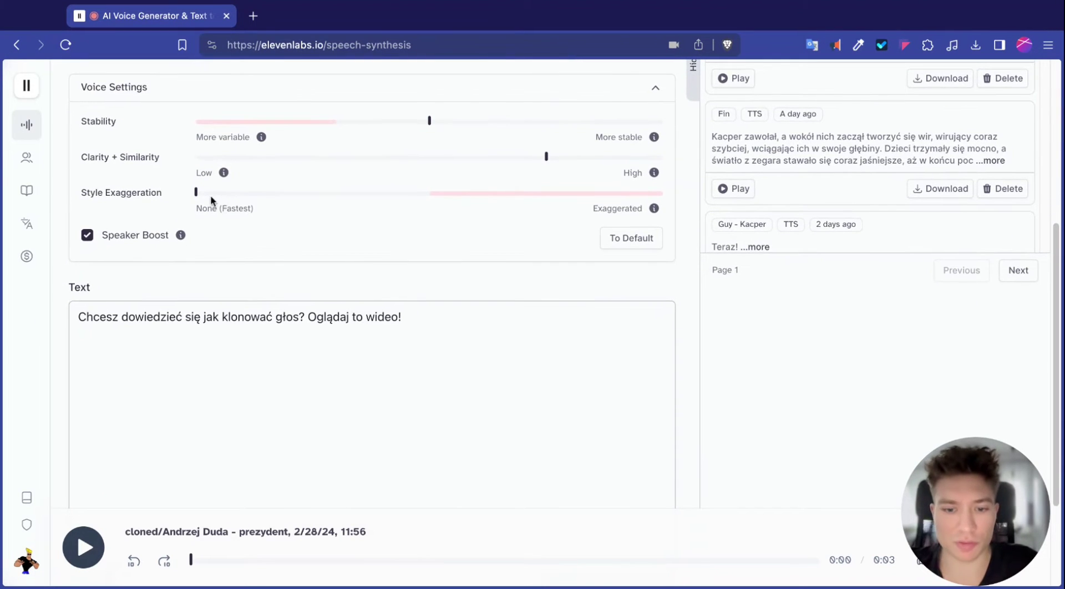
scroll(218, 191, down, 3)
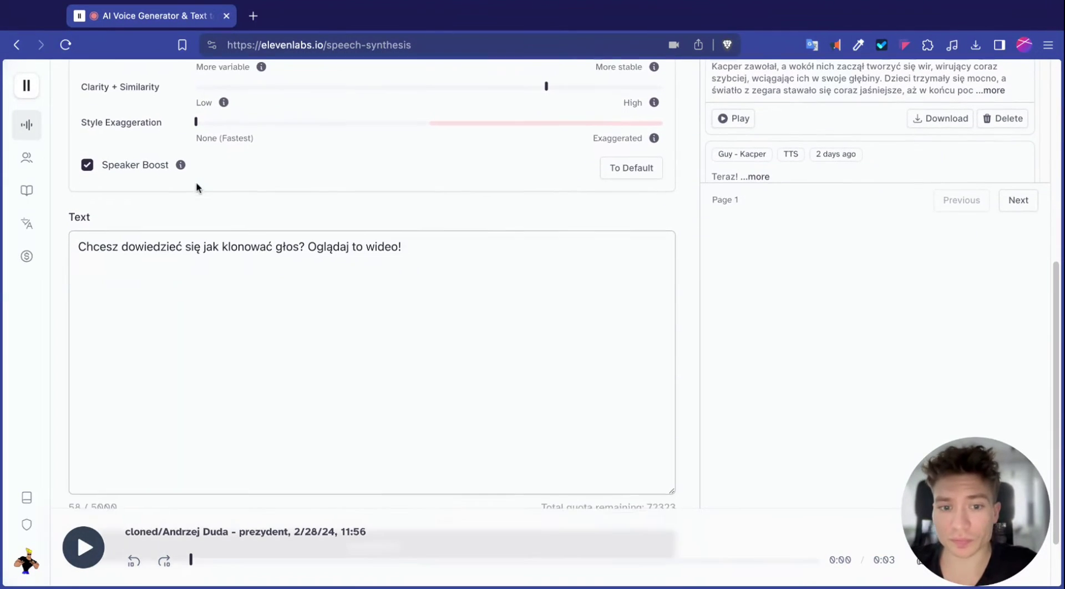
scroll(175, 171, down, 3)
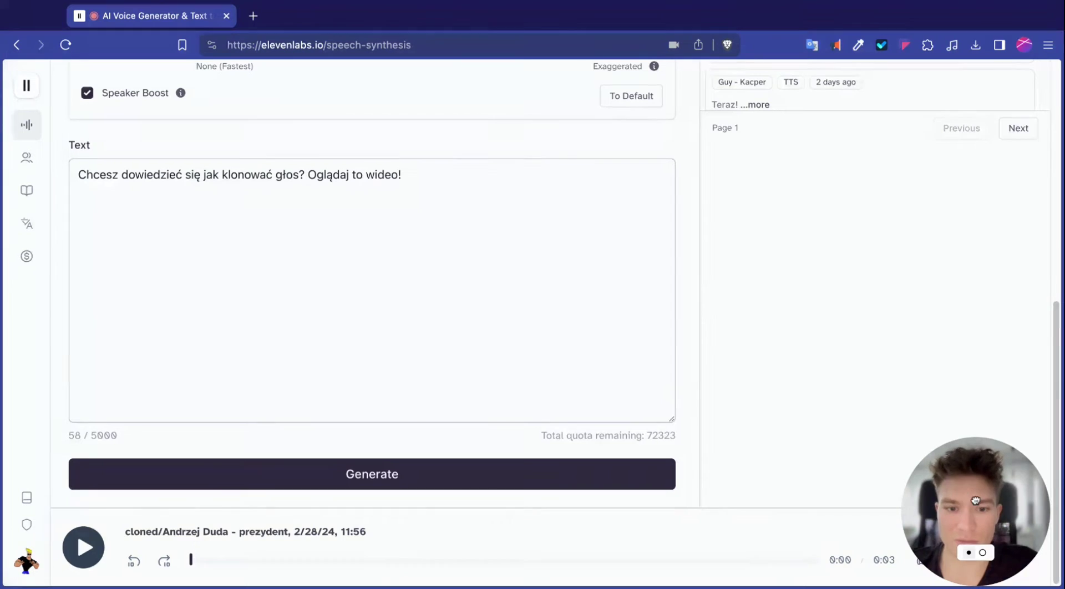
drag(974, 551, 975, 426)
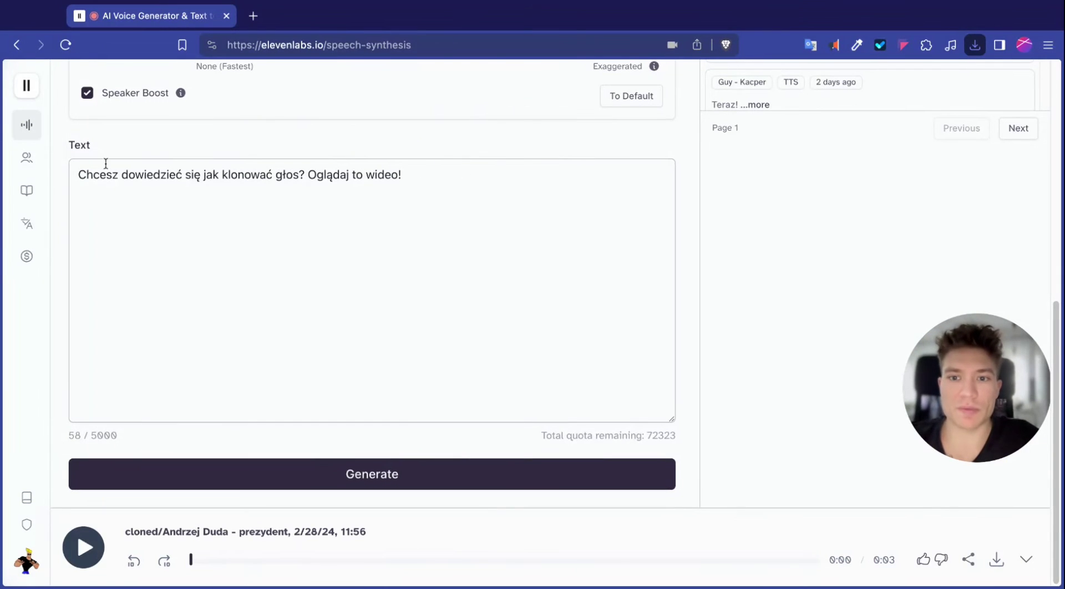
scroll(337, 198, up, 5)
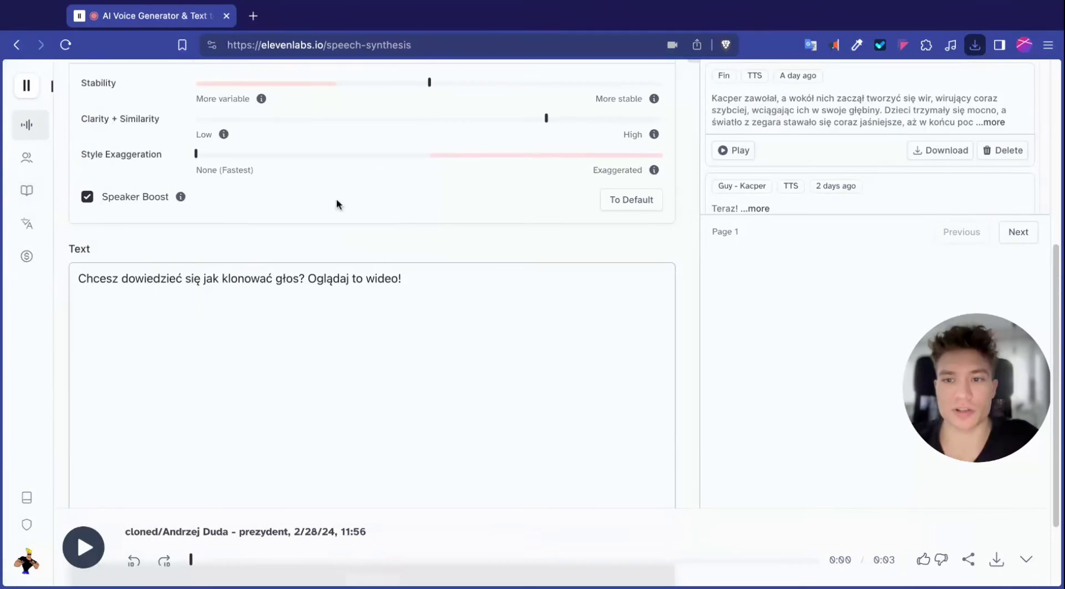
scroll(344, 200, up, 5)
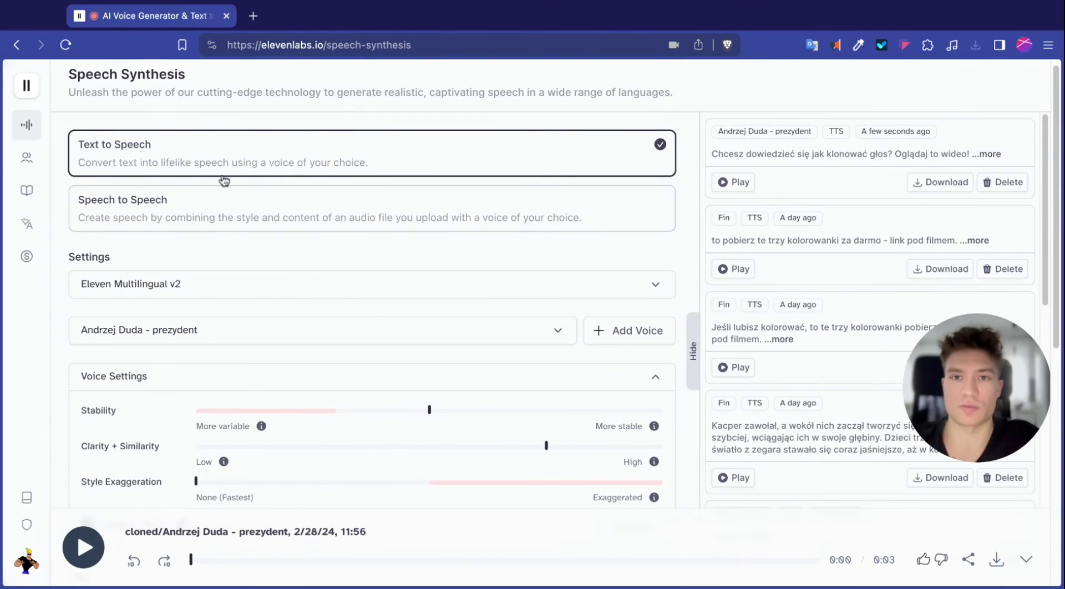
mouse_move(185, 182)
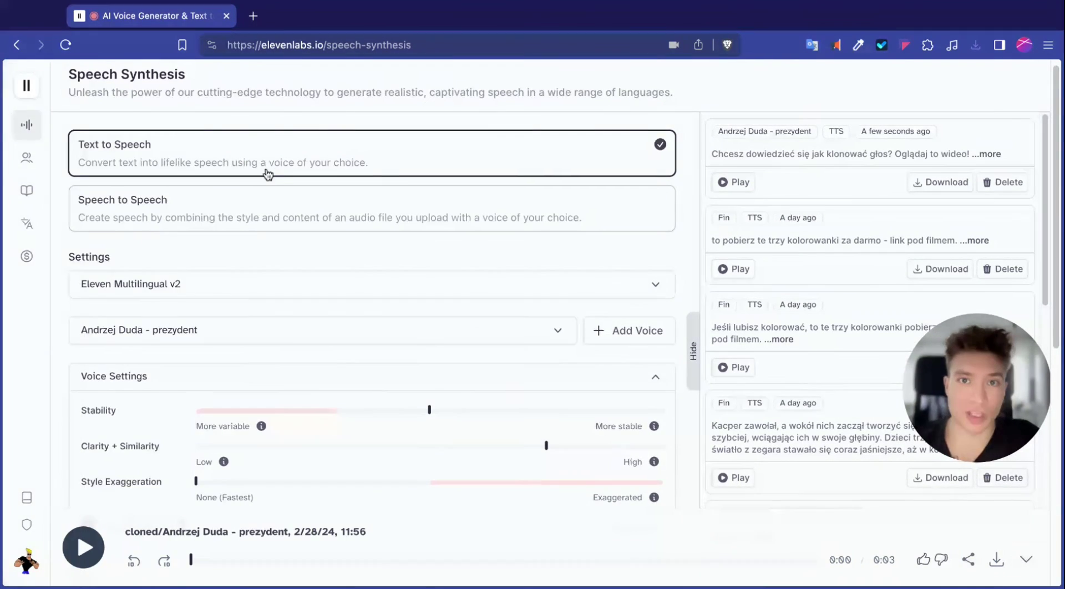
scroll(233, 176, down, 3)
scroll(232, 178, down, 6)
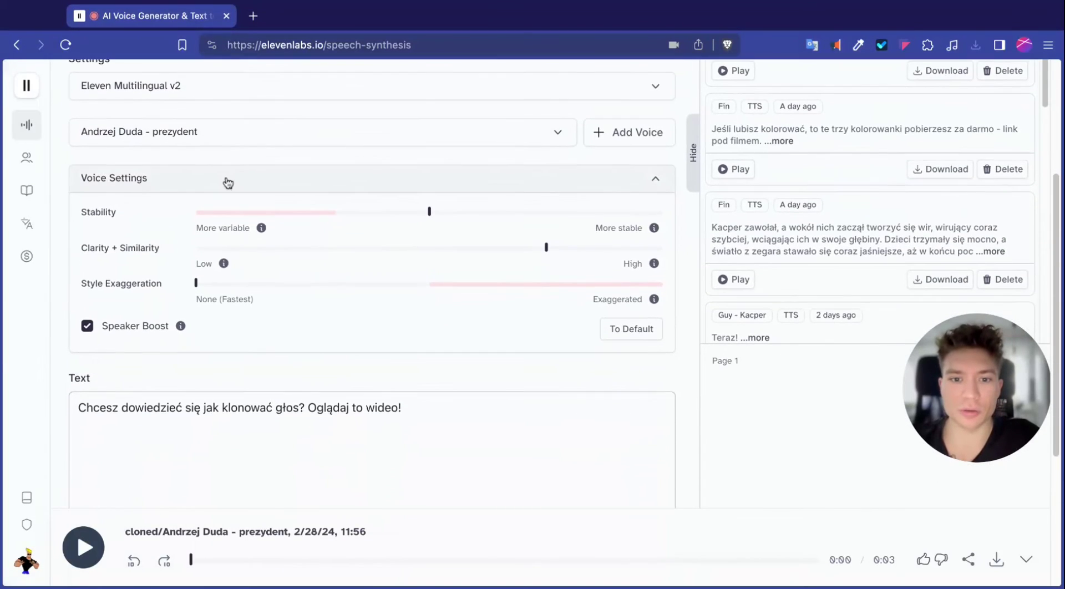
click(220, 340)
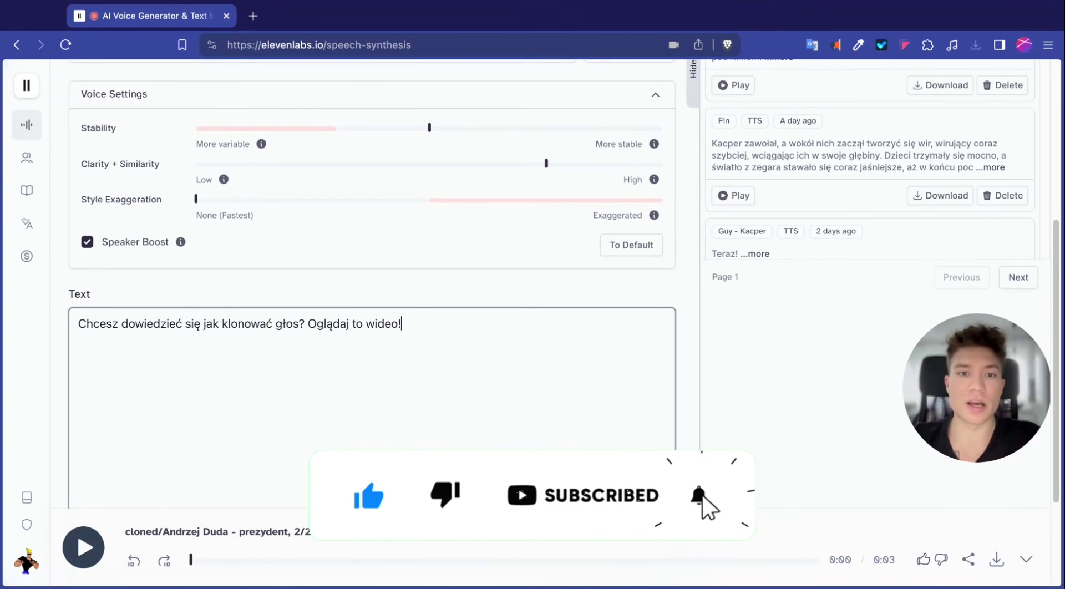
scroll(212, 332, up, 5)
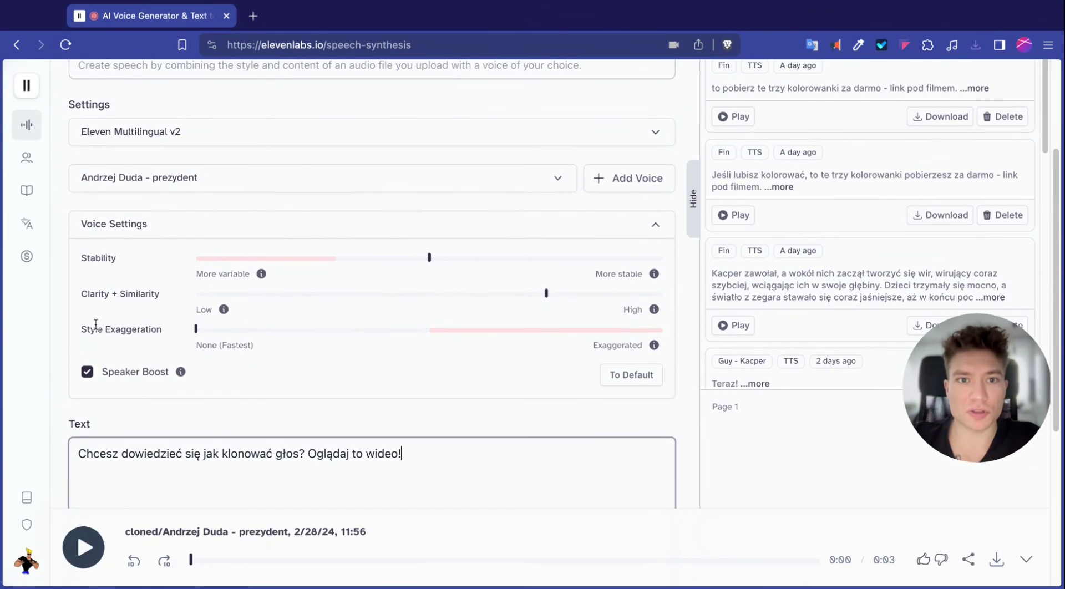
scroll(139, 327, up, 4)
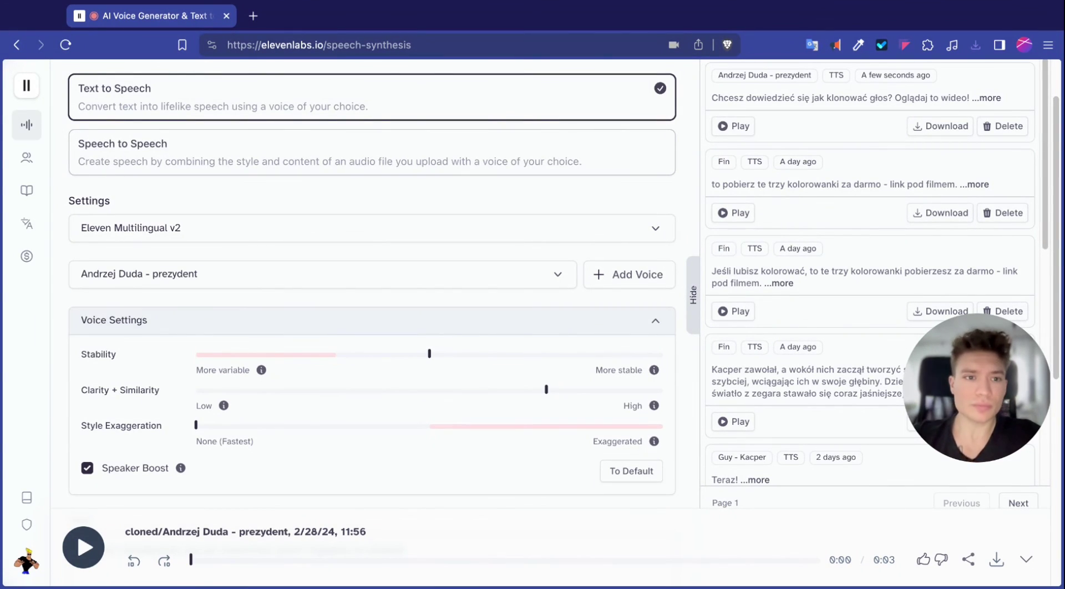
scroll(563, 283, down, 1)
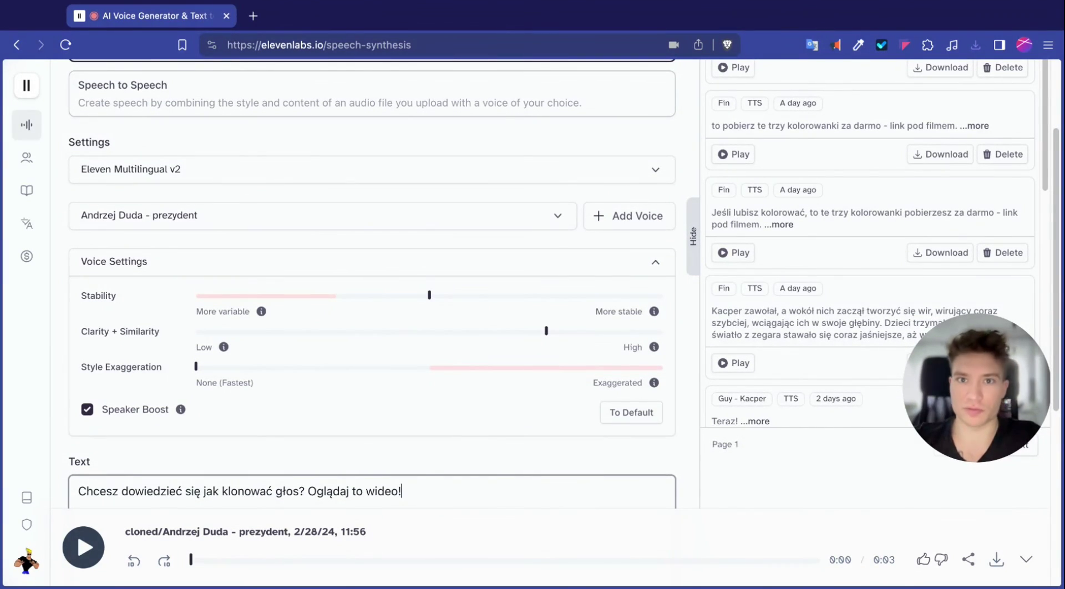
scroll(564, 284, down, 2)
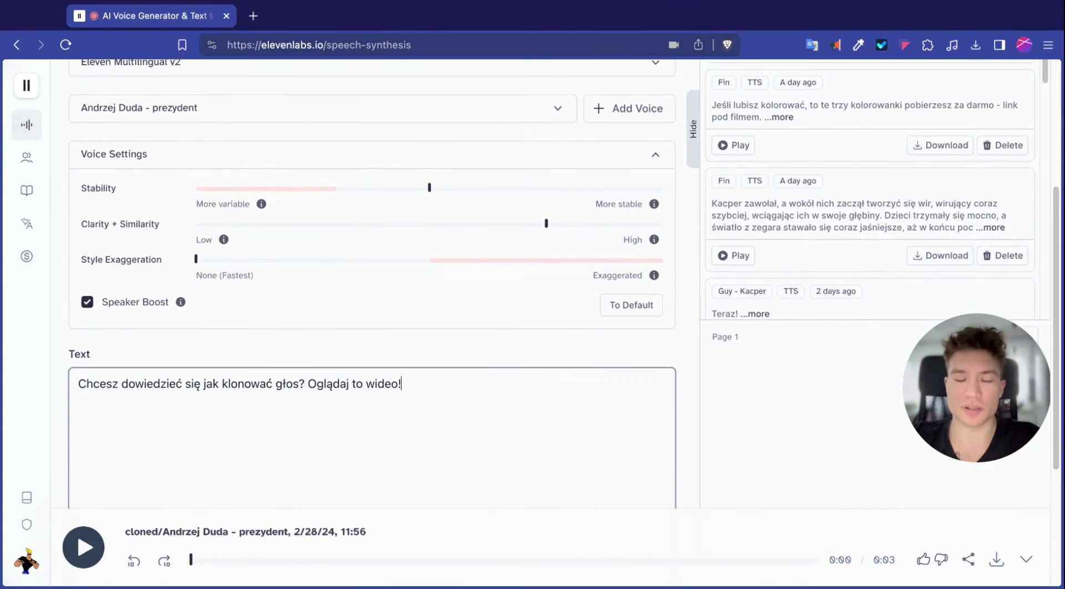
scroll(563, 284, down, 1)
scroll(177, 320, down, 1)
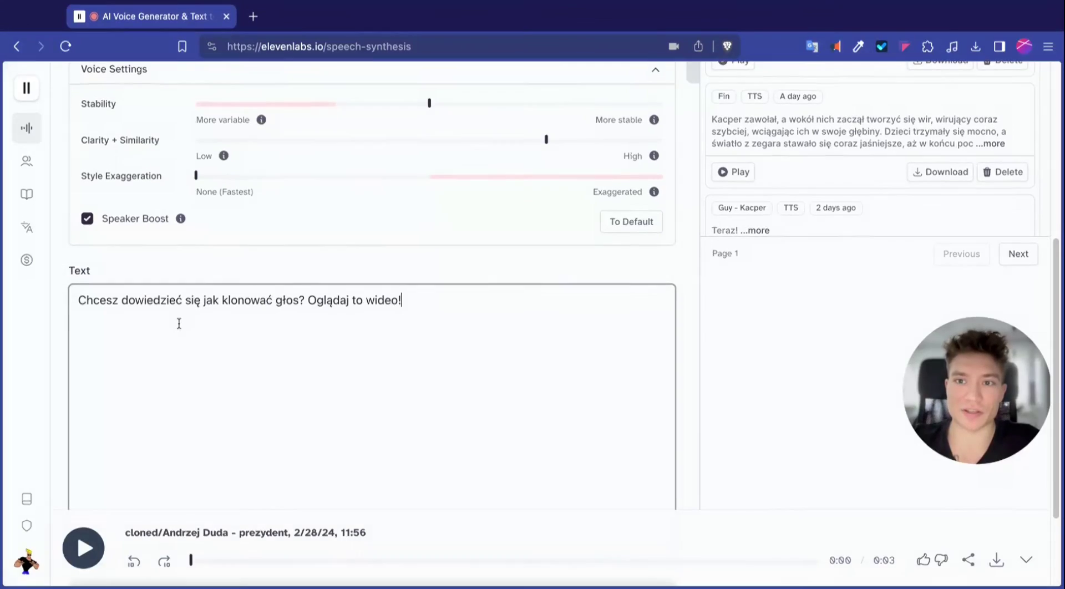